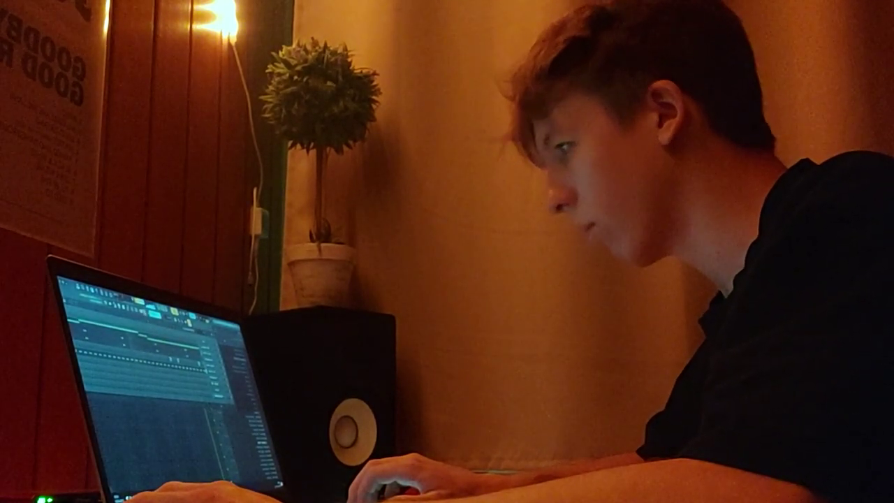
pyautogui.press('F7')
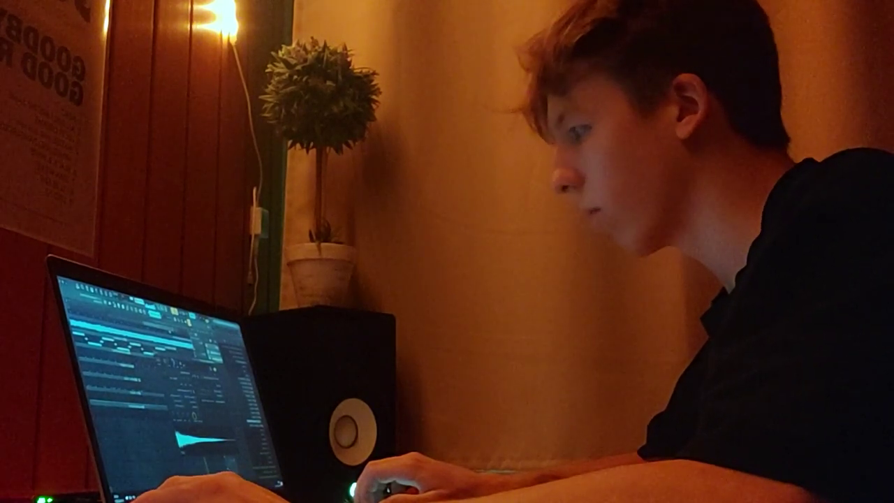
pyautogui.press('Escape')
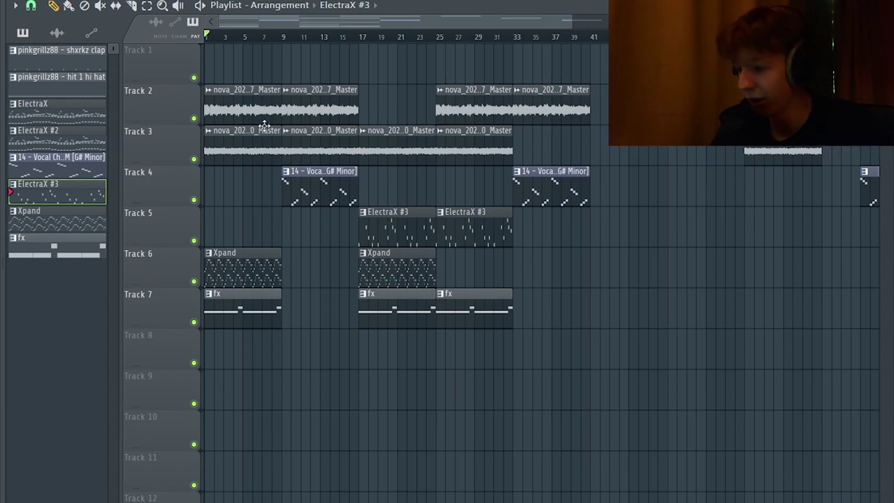
# Select the ElectraX pattern and view the preset loaded in the ElectraX synth channel
pyautogui.click(225, 112)
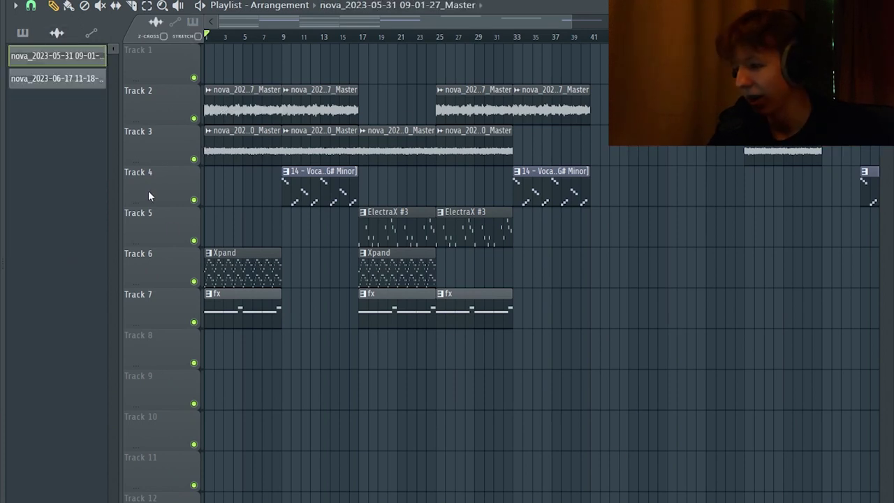
pyautogui.click(31, 37)
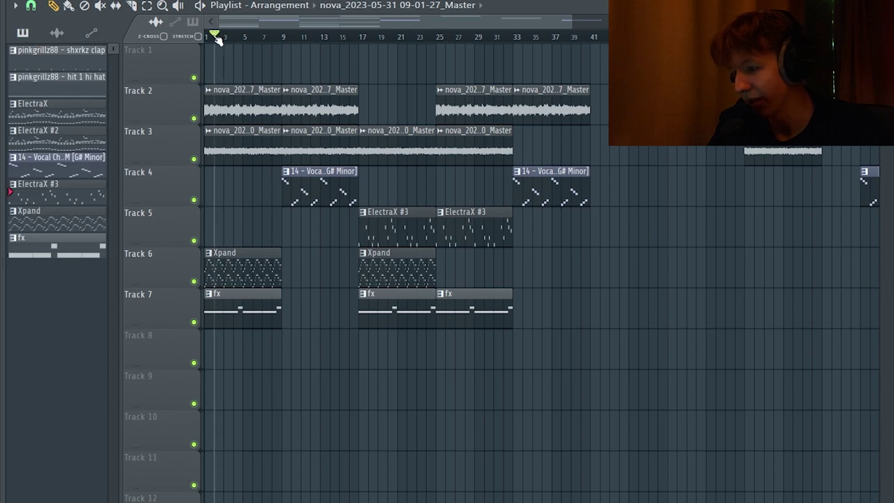
pyautogui.click(42, 120)
pyautogui.press('F6')
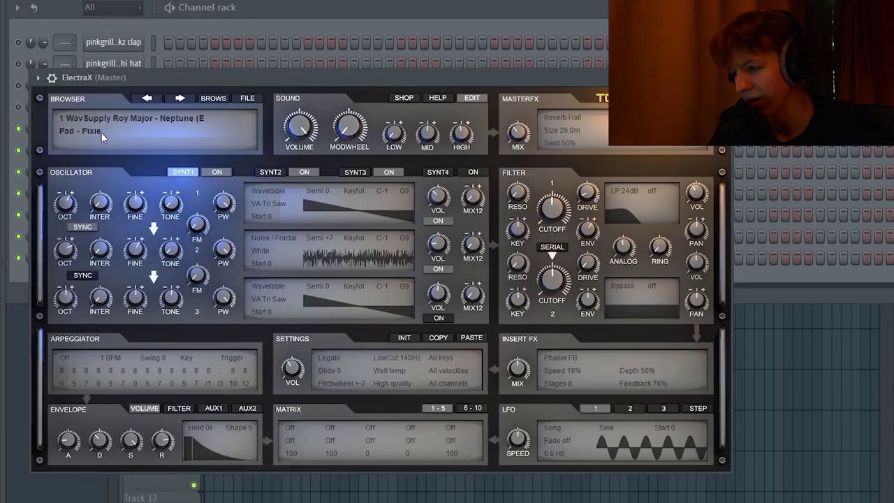
pyautogui.moveTo(206, 84); pyautogui.dragTo(209, 76)
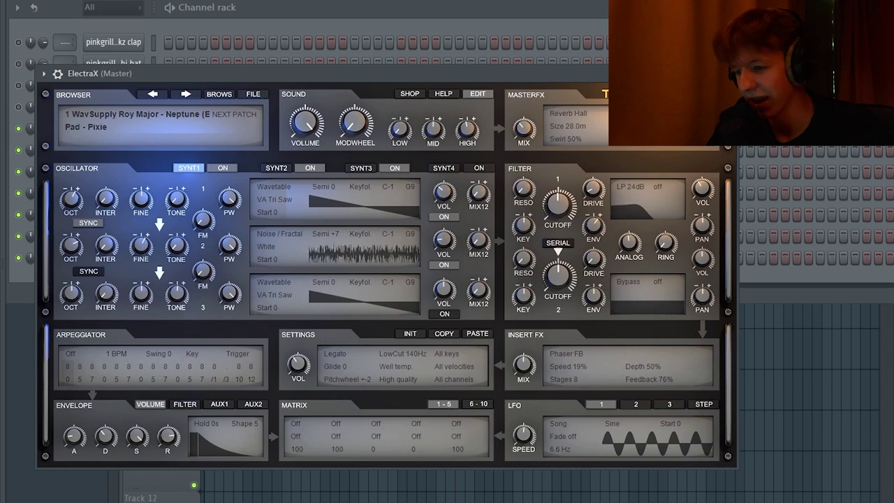
pyautogui.press('Escape')
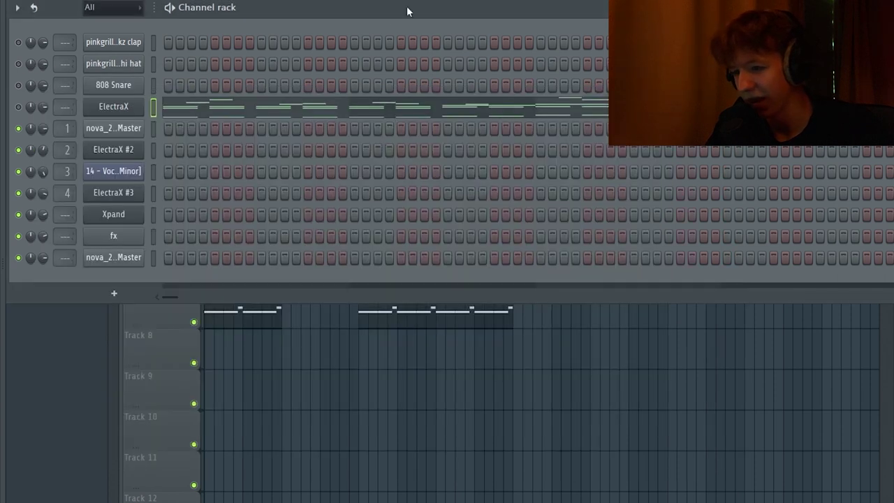
# Open the ElectraX channel's notes in the piano roll and examine the chord and bass notes in the first bars
pyautogui.click(200, 106)
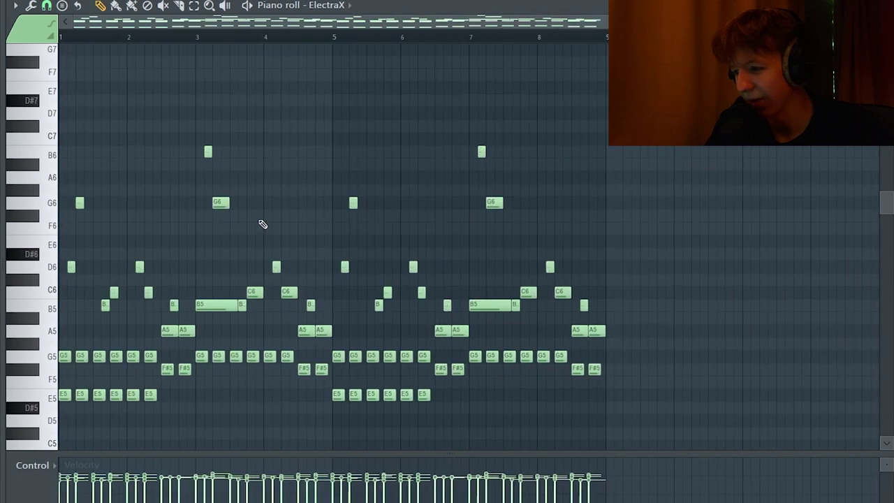
pyautogui.scroll(-4, 74, 236)
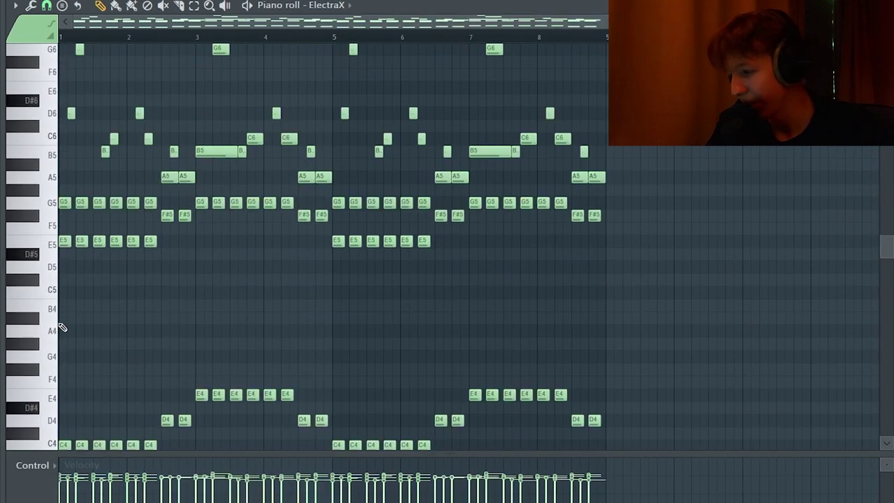
pyautogui.scroll(6, 34, 269)
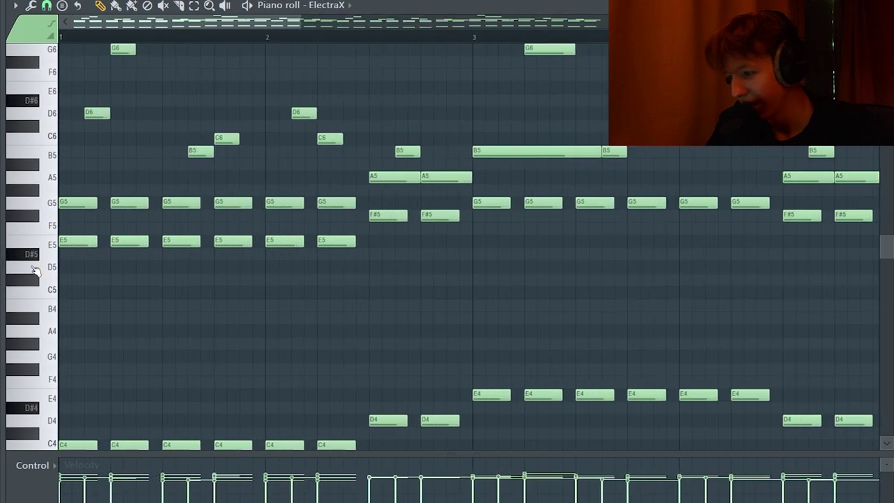
pyautogui.moveTo(92, 238); pyautogui.dragTo(94, 455)
pyautogui.moveTo(153, 124); pyautogui.dragTo(154, 453)
pyautogui.moveTo(364, 113); pyautogui.dragTo(12, 431)
pyautogui.keyDown('ctrl'); pyautogui.click(277, 302); pyautogui.keyUp('ctrl')
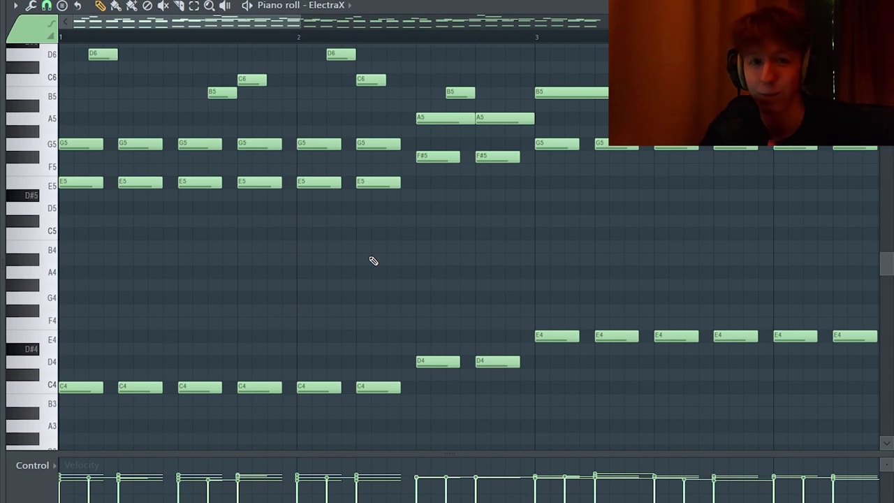
# Highlight the chord and bass notes chord by chord through bars 1 to 4, then clear the selection
pyautogui.scroll(-5, 372, 263)
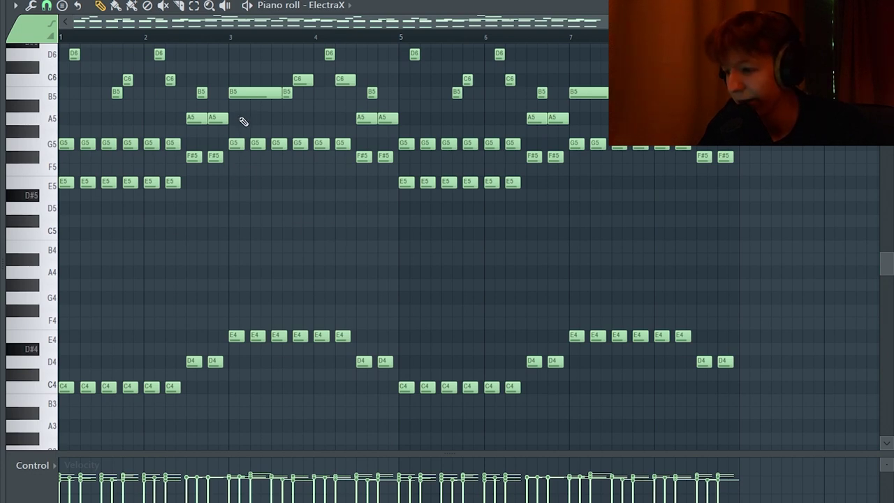
pyautogui.scroll(4, 247, 198)
pyautogui.scroll(-2, 247, 198)
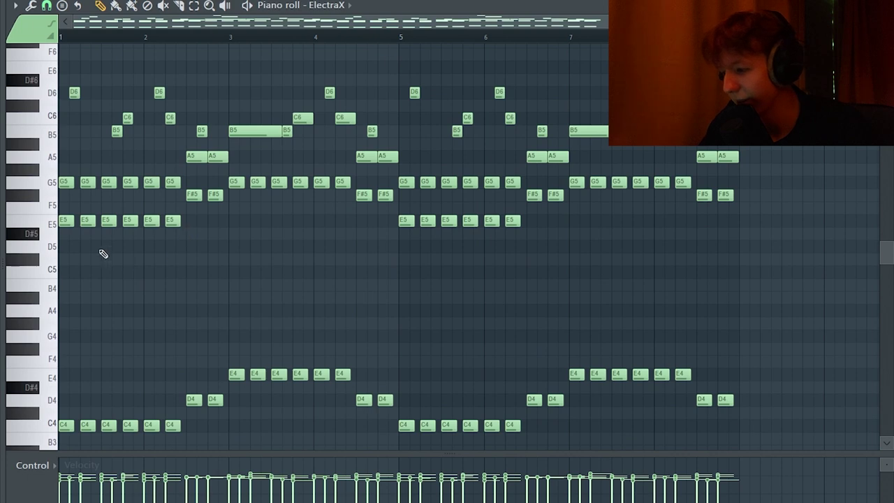
pyautogui.scroll(-2, 158, 359)
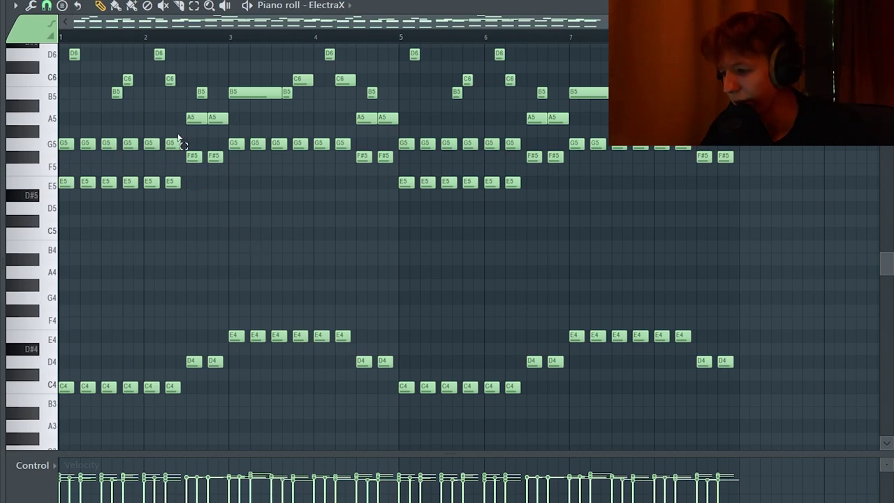
pyautogui.moveTo(179, 137); pyautogui.dragTo(60, 417)
pyautogui.moveTo(192, 104); pyautogui.dragTo(220, 382)
pyautogui.moveTo(237, 62); pyautogui.dragTo(281, 383)
pyautogui.moveTo(299, 126); pyautogui.dragTo(350, 422)
pyautogui.moveTo(356, 98); pyautogui.dragTo(392, 408)
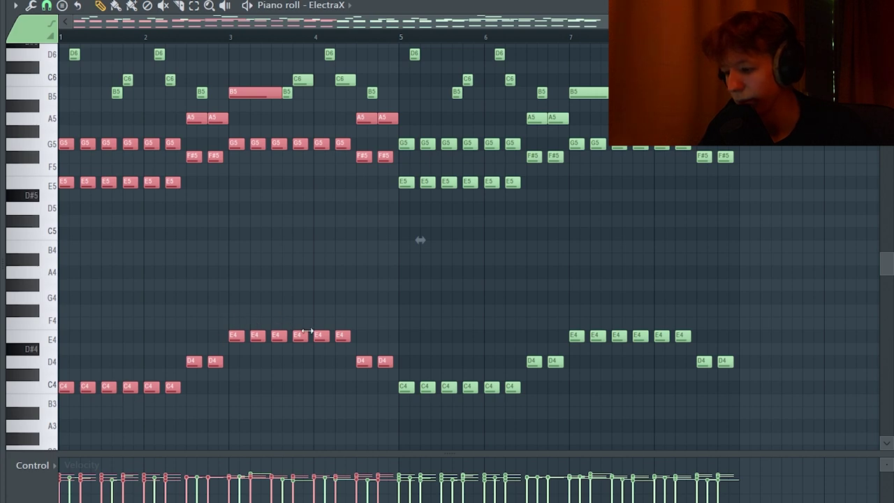
pyautogui.click(235, 231)
# Highlight the higher melody notes above the chords in bars 1 to 4, then clear the selection
pyautogui.scroll(2, 232, 228)
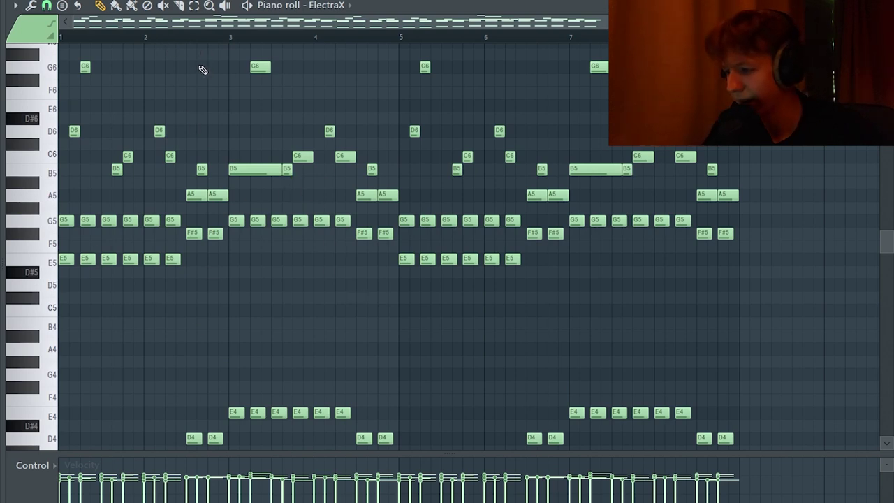
pyautogui.moveTo(183, 49); pyautogui.dragTo(44, 171)
pyautogui.keyDown('ctrl'); pyautogui.click(233, 107); pyautogui.keyUp('ctrl')
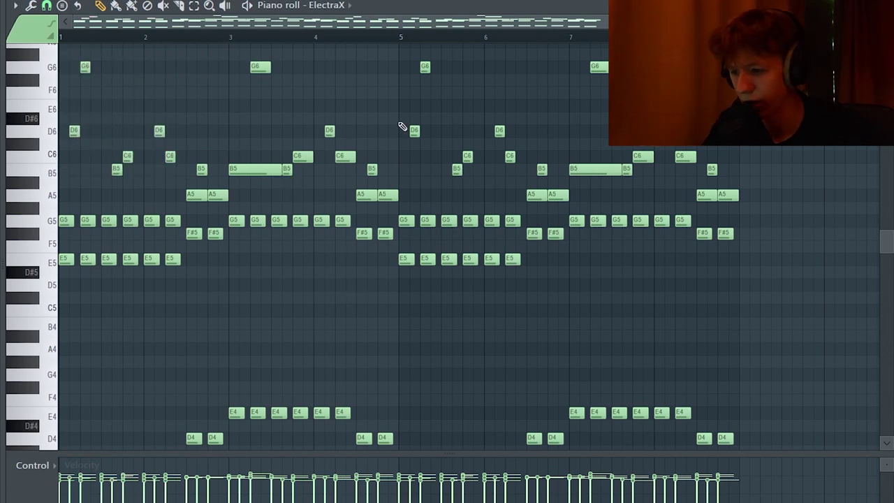
pyautogui.moveTo(353, 62); pyautogui.dragTo(220, 161)
pyautogui.click(336, 120)
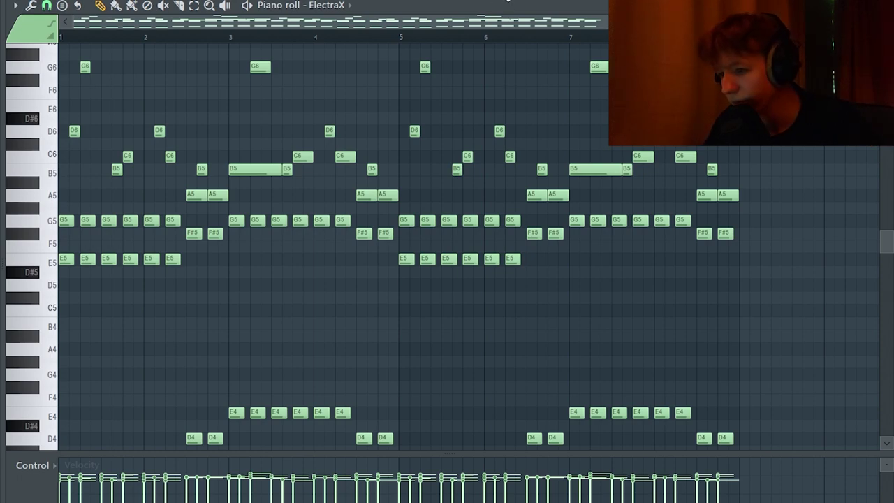
# Solo track 2 in the playlist and play it back from the start
pyautogui.press('F7')
pyautogui.press('F6')
pyautogui.rightClick(196, 120)
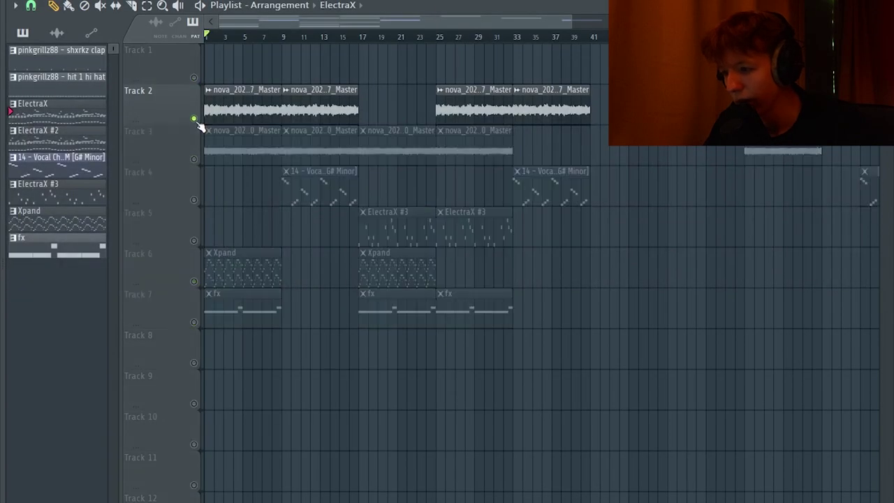
pyautogui.press('space')
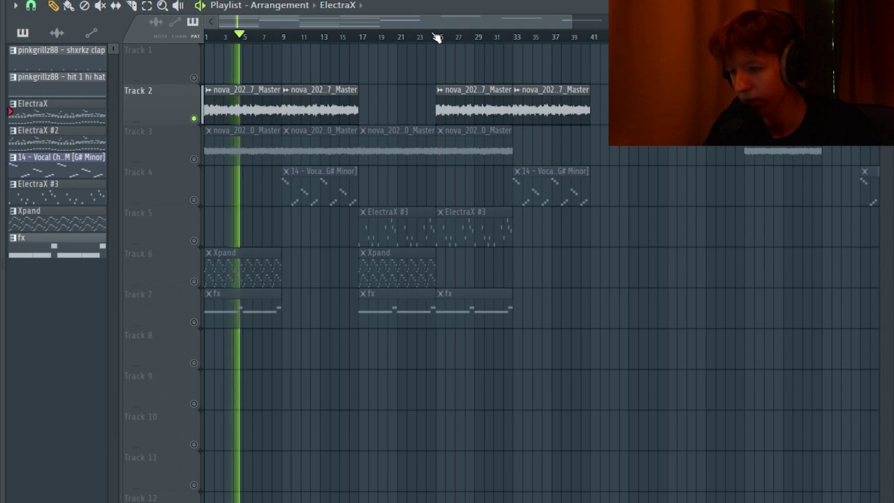
pyautogui.press('space')
# Unmute track 3 and view the preset loaded in the ElectraX #2 synth channel
pyautogui.click(197, 162)
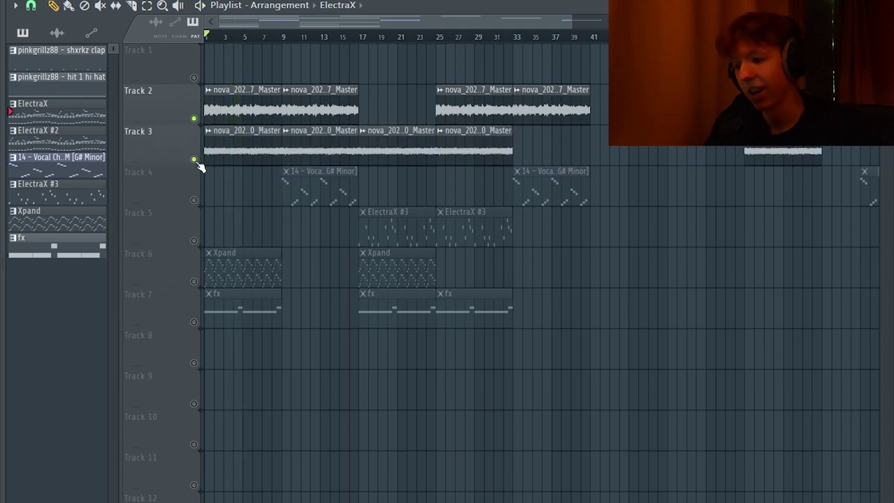
pyautogui.click(249, 150)
pyautogui.press('F6')
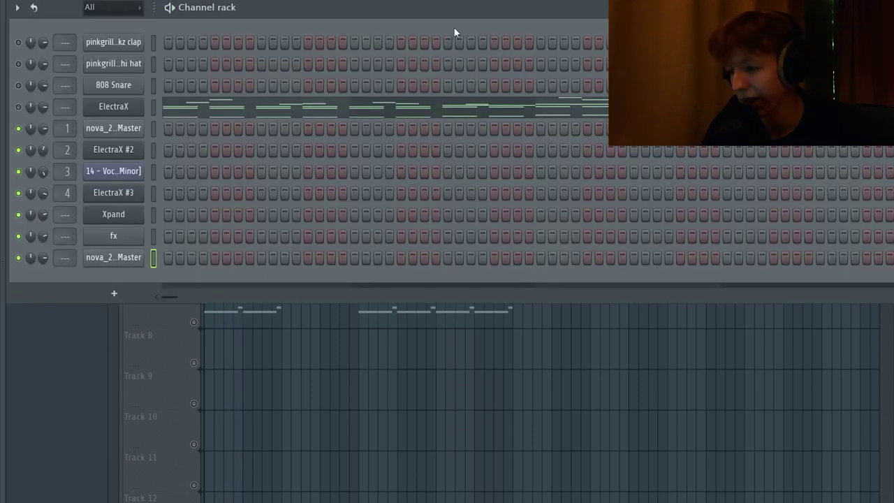
pyautogui.click(130, 150)
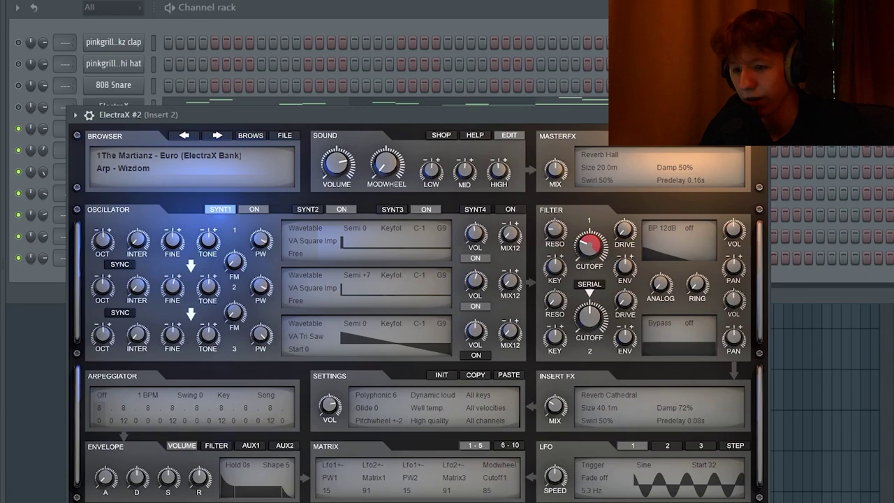
pyautogui.press('Escape')
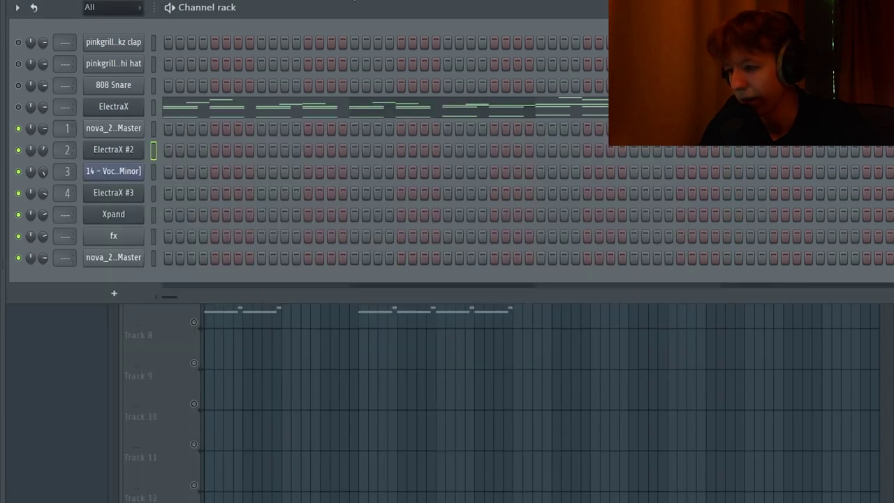
# Open the ElectraX #2 channel's notes in the piano roll and examine its chords and melody
pyautogui.press('Right')
pyautogui.click(225, 159)
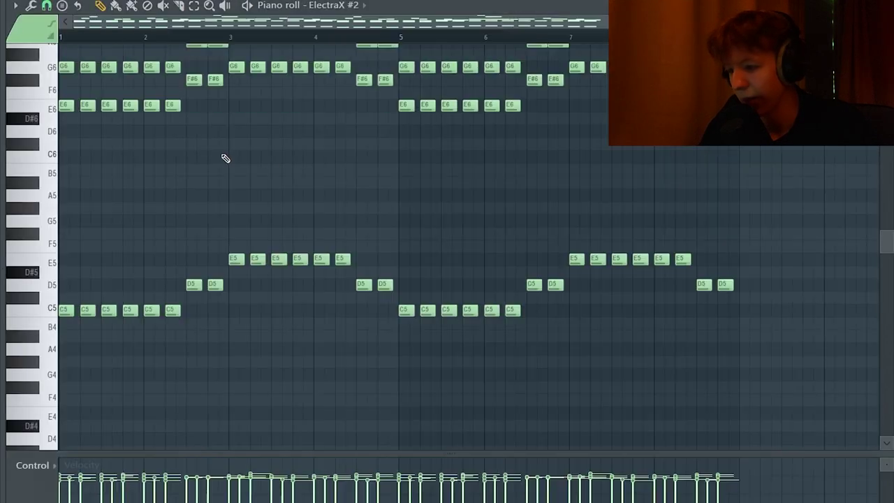
pyautogui.scroll(-1, 370, 174)
pyautogui.scroll(3, 371, 175)
pyautogui.scroll(-2, 371, 175)
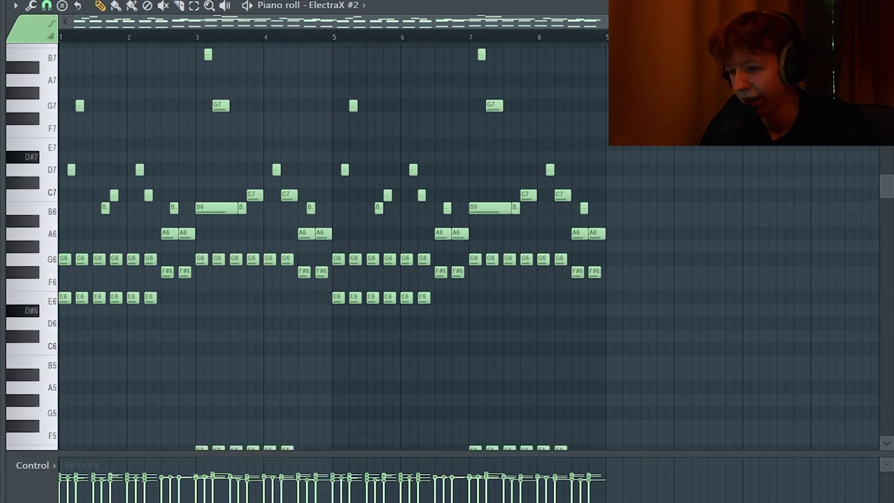
# Return to the playlist and play tracks 2 and 3 together from the start
pyautogui.press('F5')
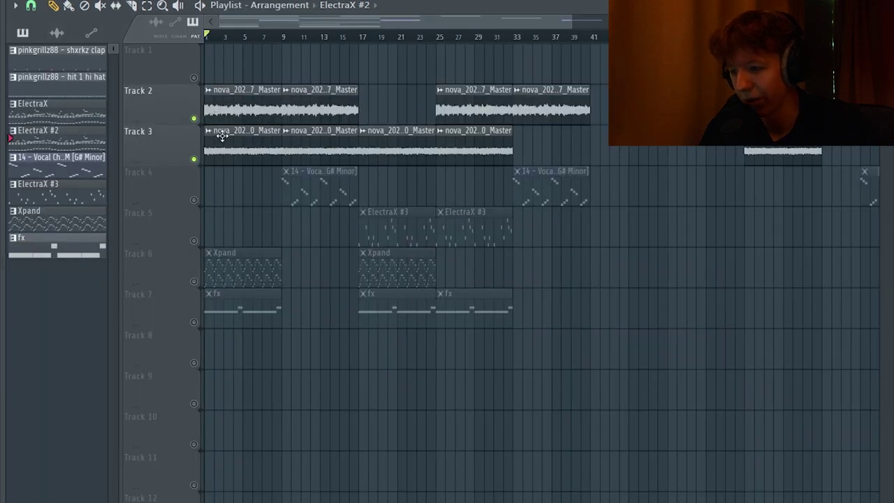
pyautogui.click(194, 118)
pyautogui.press('F9')
pyautogui.press('F9')
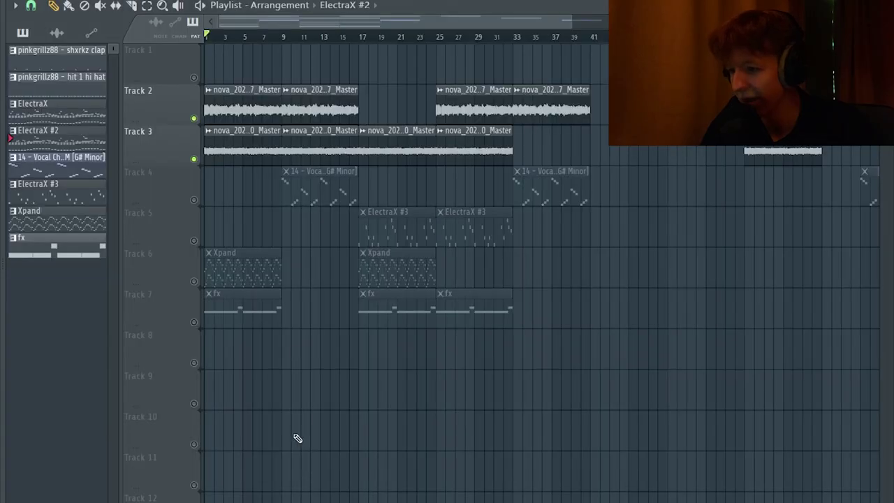
pyautogui.press('space')
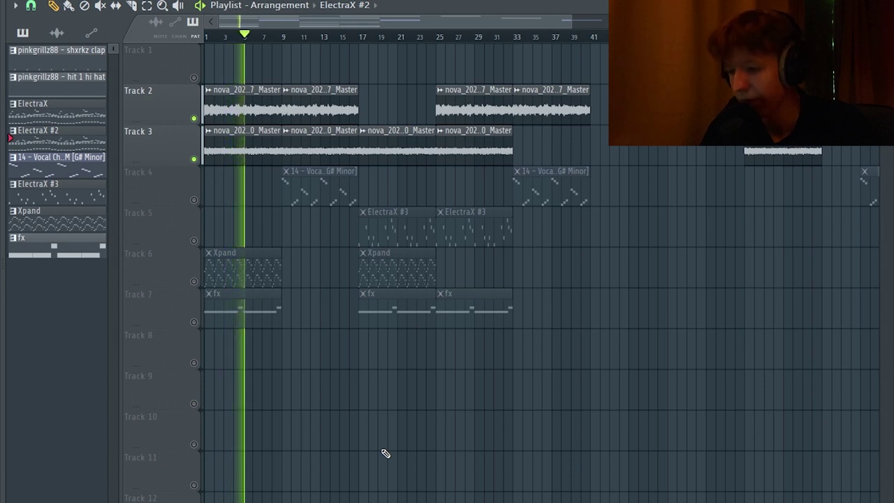
pyautogui.press('space')
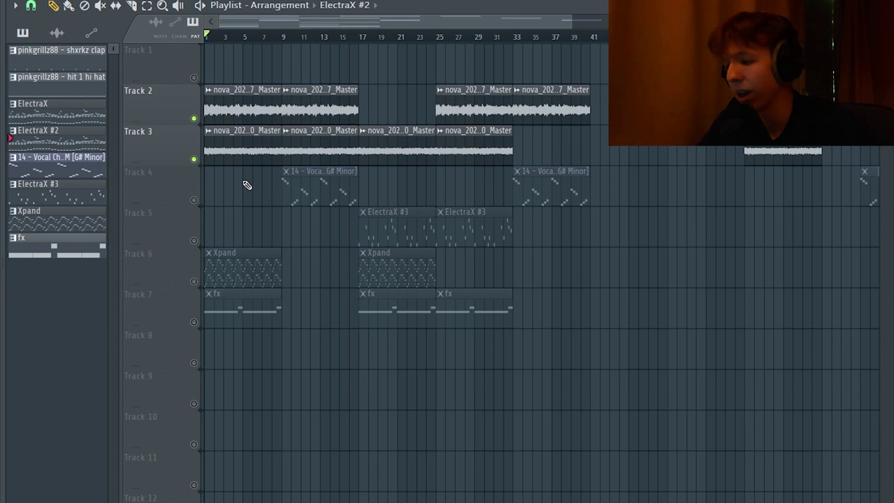
# Solo track 4 and place the playhead at bar 9, where its first vocal chop clip begins
pyautogui.rightClick(194, 200)
pyautogui.click(283, 35)
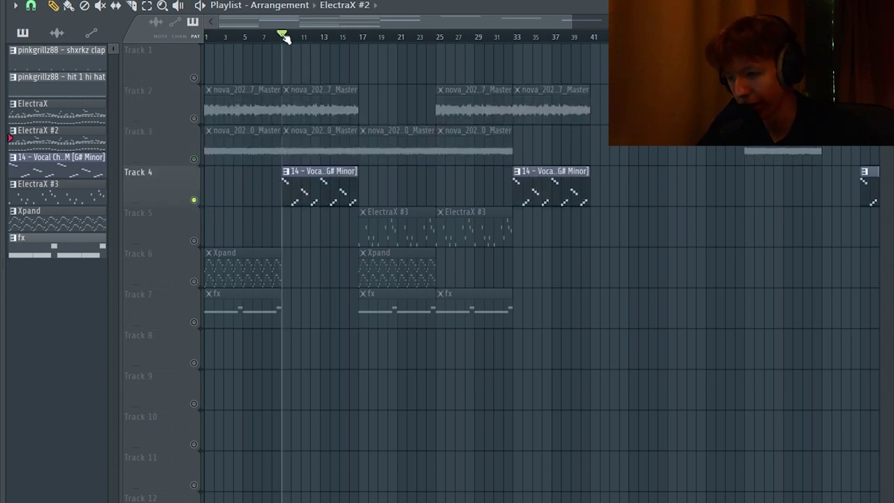
# Open the vocal chop channel in Fruity Slicer and slice its sample by Beat, closing the slicer when finished
pyautogui.press('F6')
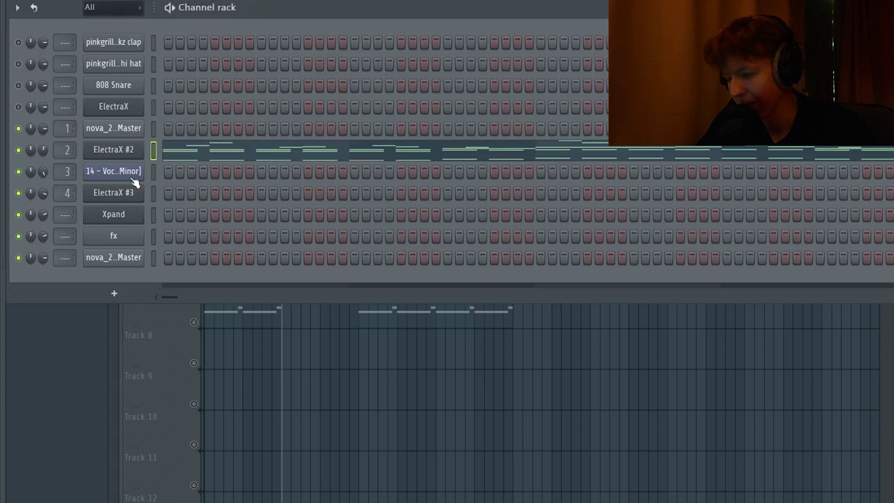
pyautogui.click(122, 171)
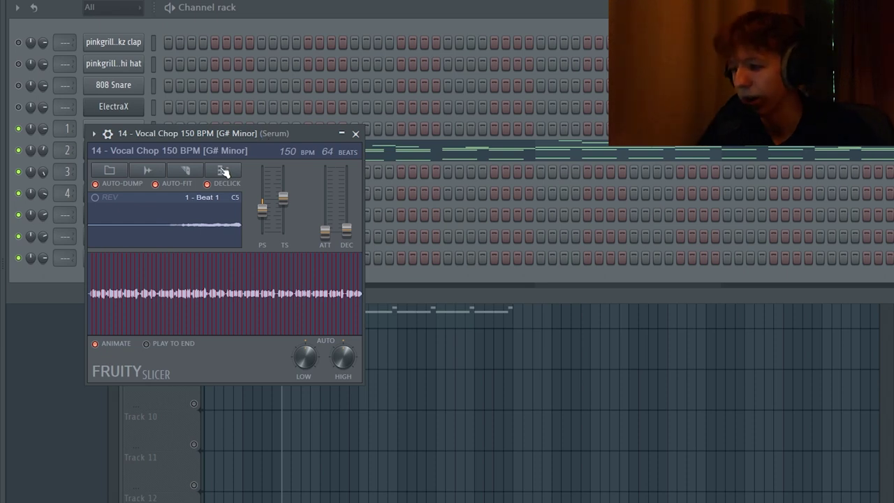
pyautogui.moveTo(182, 132); pyautogui.dragTo(239, 94)
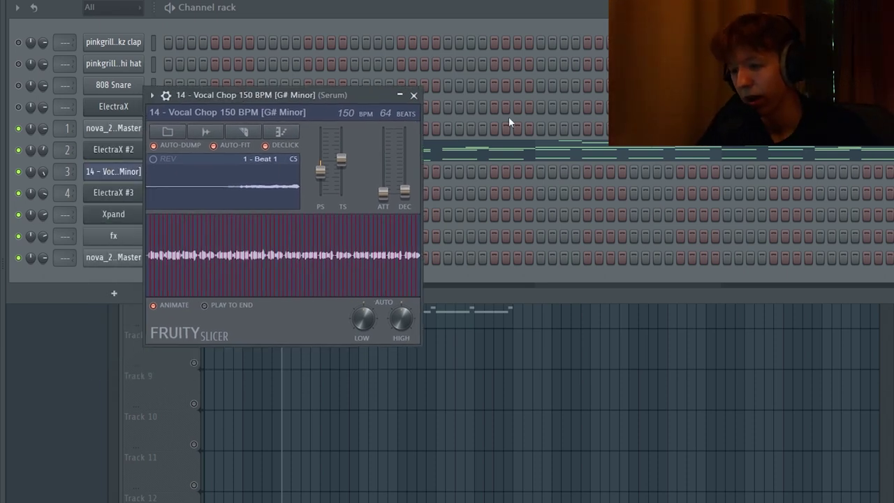
pyautogui.click(243, 135)
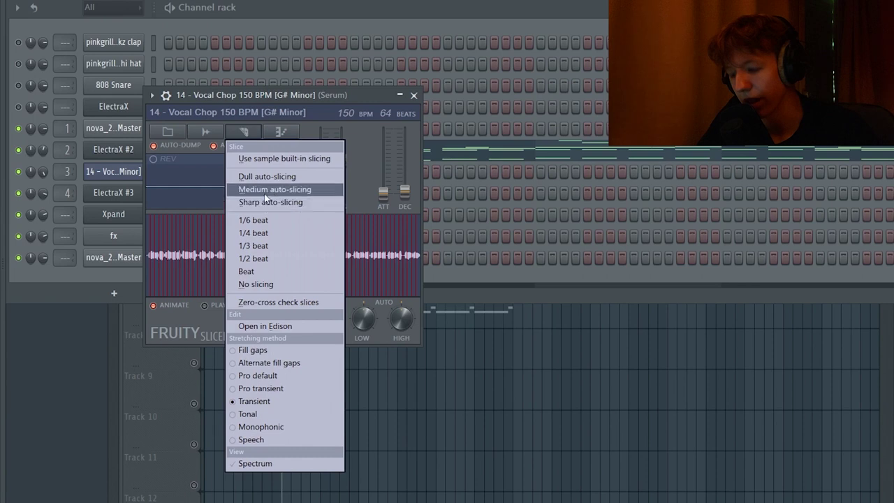
pyautogui.click(247, 270)
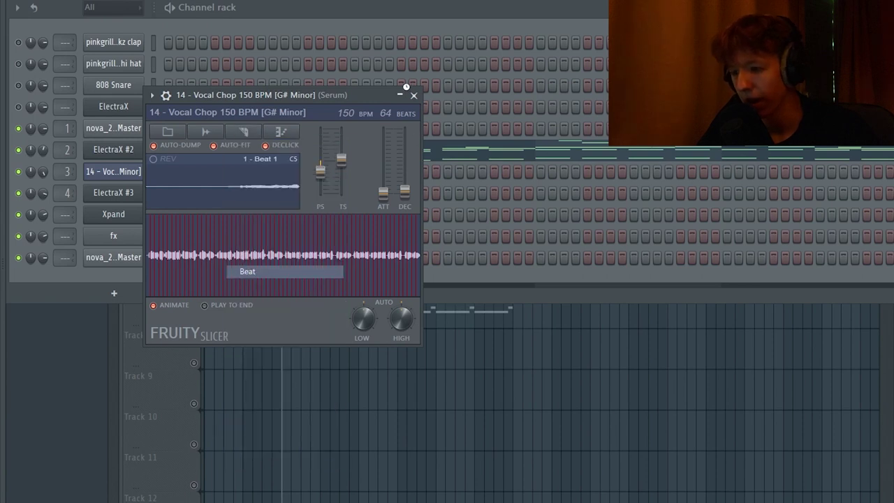
pyautogui.click(414, 94)
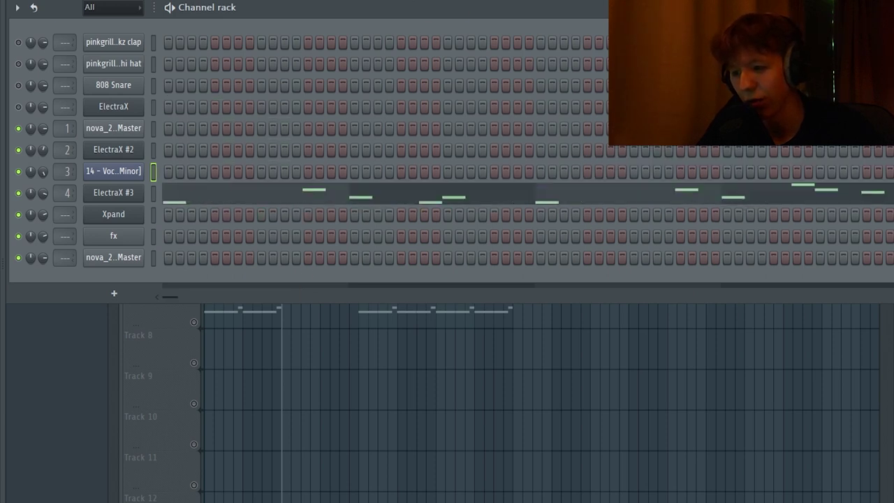
# Open the vocal chop's notes in the piano roll and audition several individual beat slices on the keyboard
pyautogui.click(242, 174)
pyautogui.scroll(-6, 240, 300)
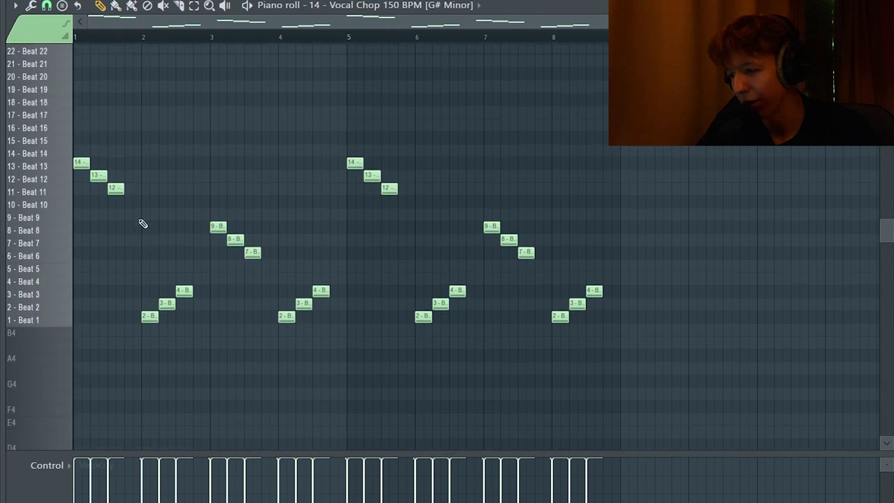
pyautogui.scroll(5, 141, 223)
pyautogui.click(60, 120)
pyautogui.click(57, 133)
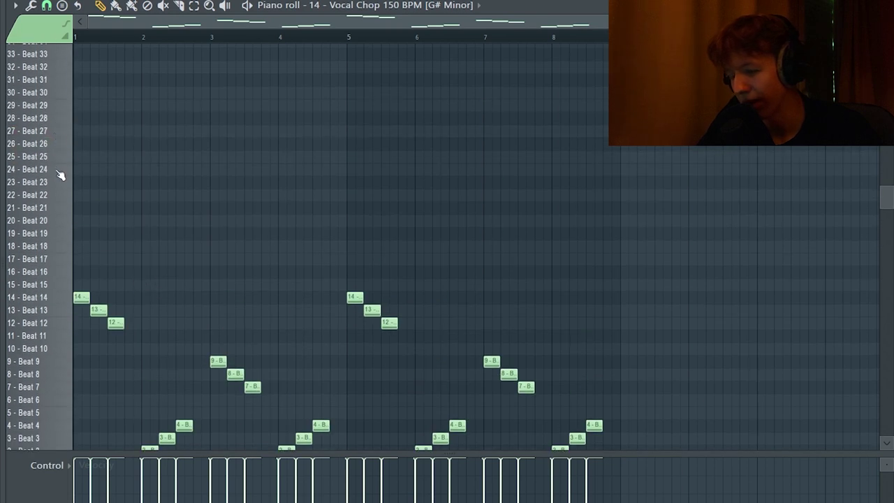
pyautogui.click(66, 199)
pyautogui.click(69, 225)
pyautogui.click(58, 106)
pyautogui.scroll(-4, 43, 298)
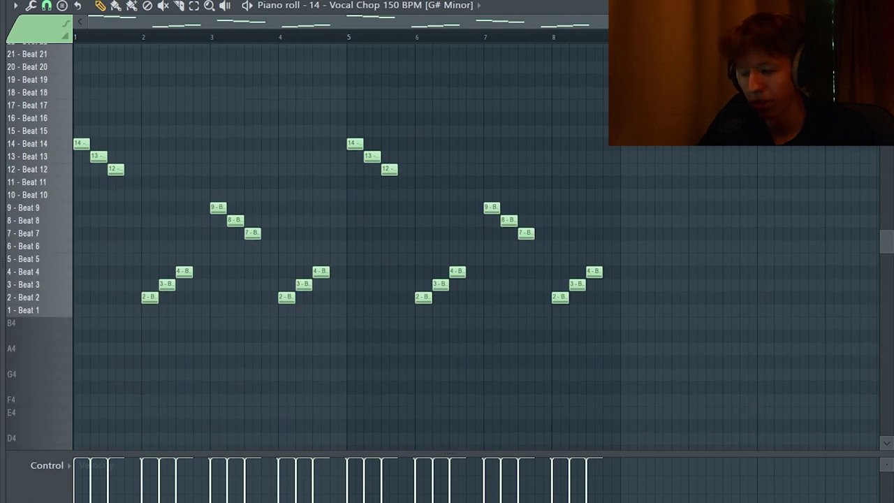
# Play the vocal chop pattern through its first four bars to hear the order of the slices
pyautogui.moveTo(659, 85); pyautogui.dragTo(60, 350)
pyautogui.hotkey('ctrl', 'd')
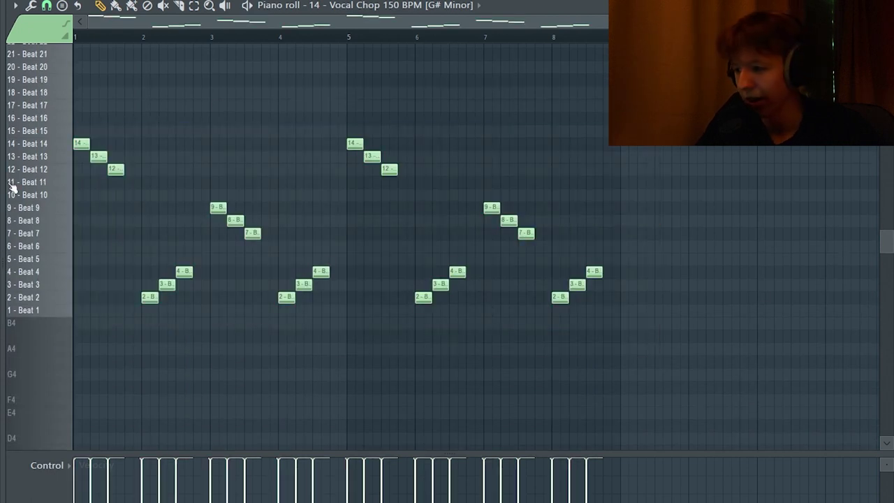
pyautogui.press('space')
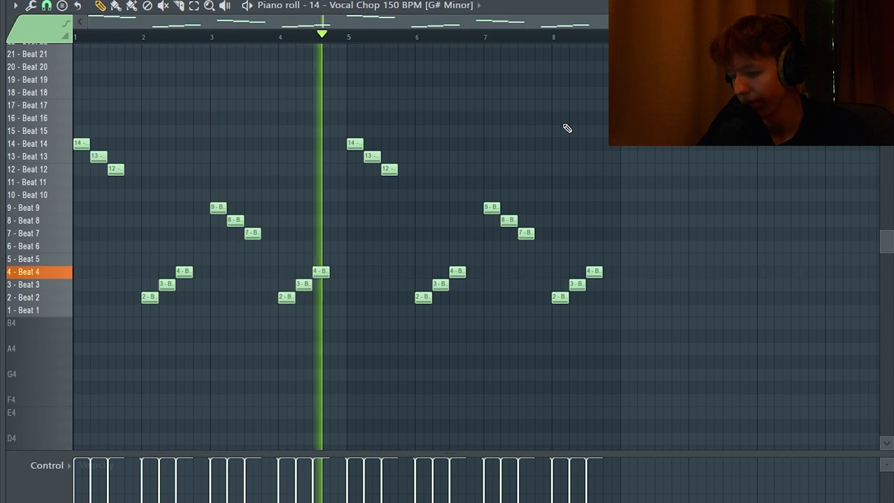
pyautogui.press('space')
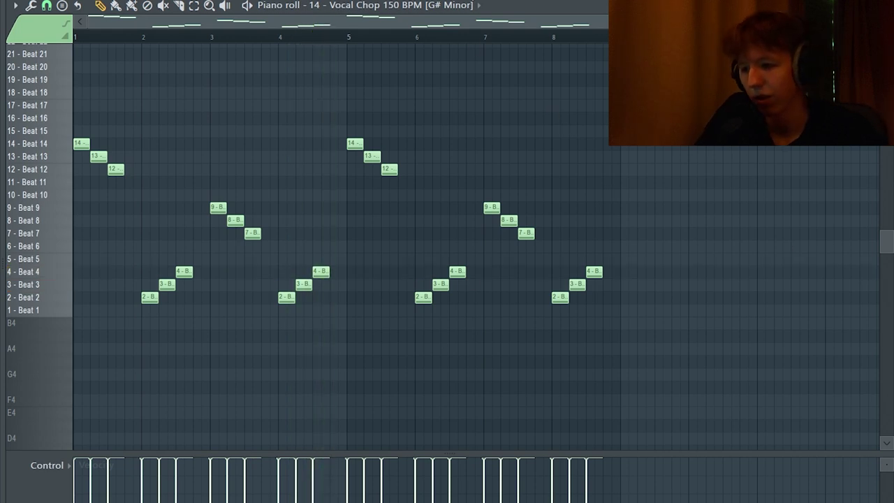
# Return to the playlist, solo track 5 and place the playhead at bar 17, where its first ElectraX #3 clip begins
pyautogui.press('F5')
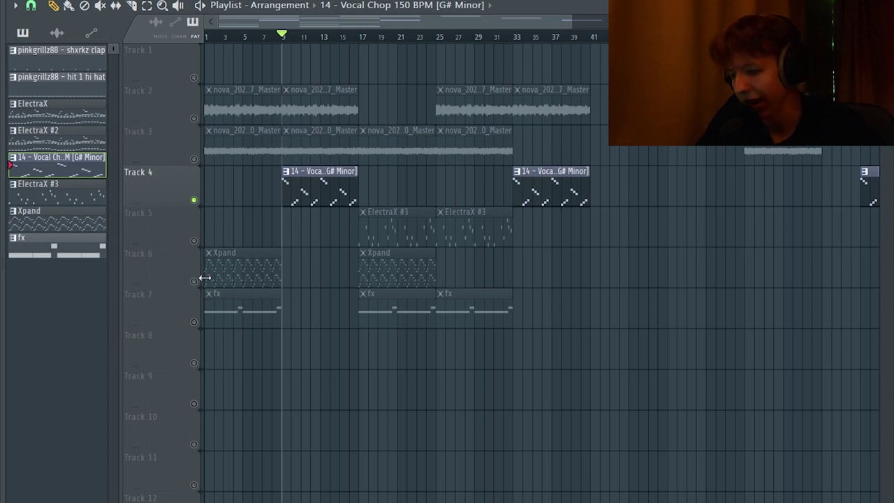
pyautogui.click(195, 242)
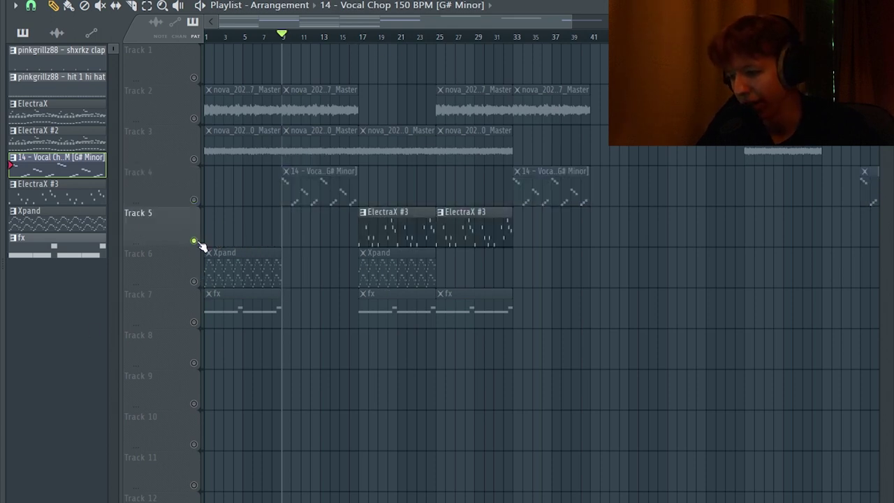
pyautogui.click(360, 37)
# Open the ElectraX #3 notes in the piano roll, compare the two four-bar halves and play the pattern
pyautogui.doubleClick(378, 237)
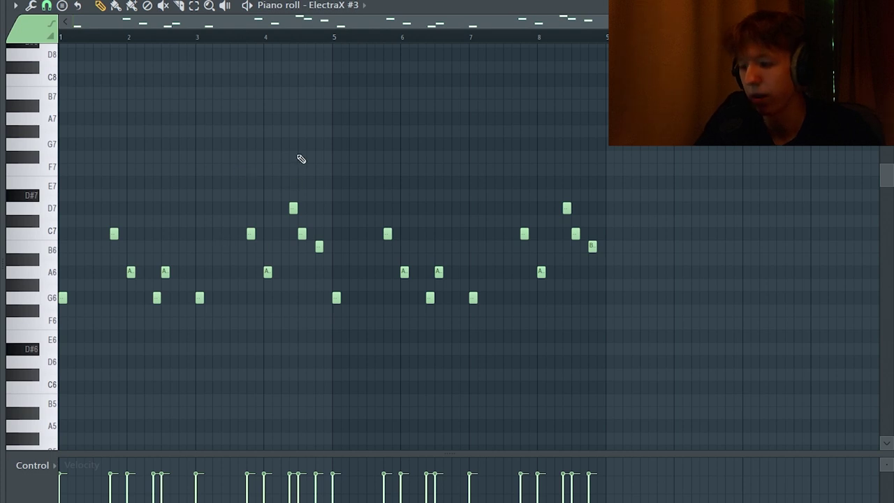
pyautogui.keyDown('ctrl'); pyautogui.moveTo(326, 152); pyautogui.dragTo(61, 394); pyautogui.keyUp('ctrl')
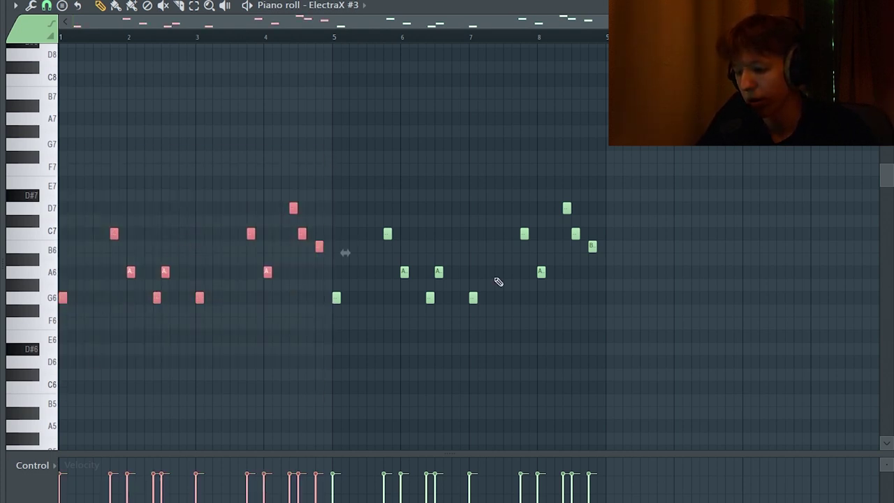
pyautogui.keyDown('ctrl'); pyautogui.moveTo(727, 138); pyautogui.dragTo(333, 352); pyautogui.keyUp('ctrl')
pyautogui.rightClick(489, 161)
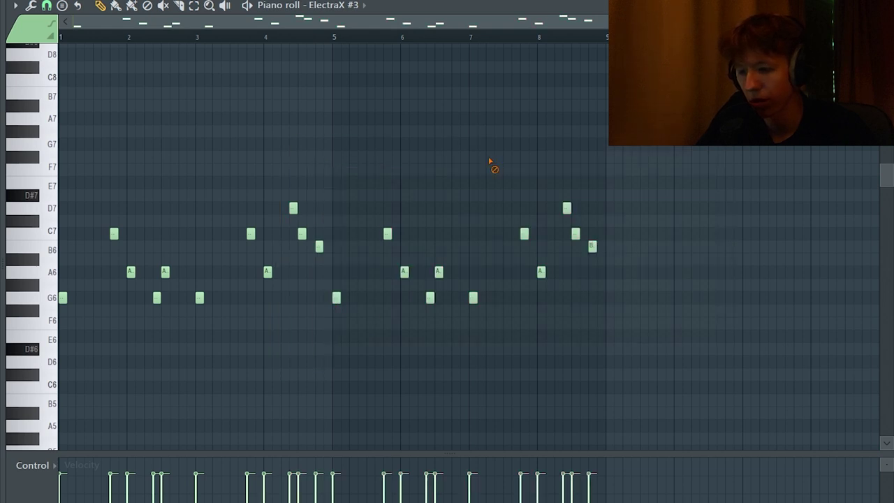
pyautogui.press('space')
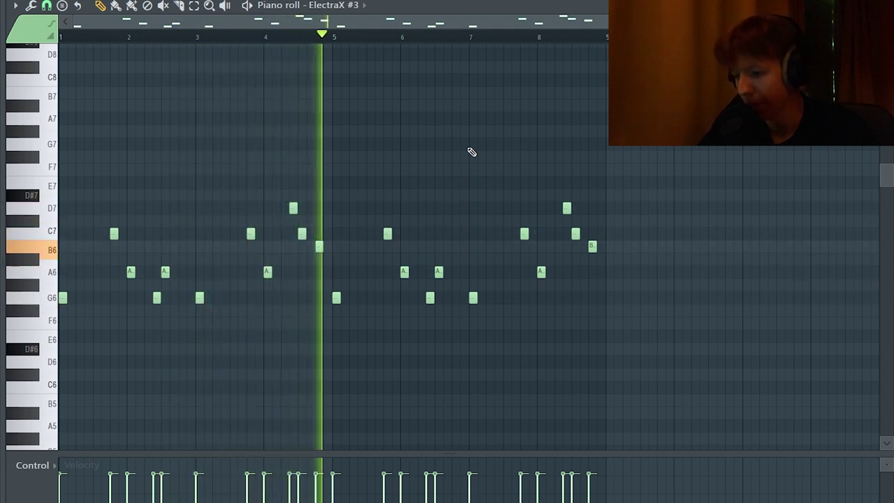
pyautogui.press('space')
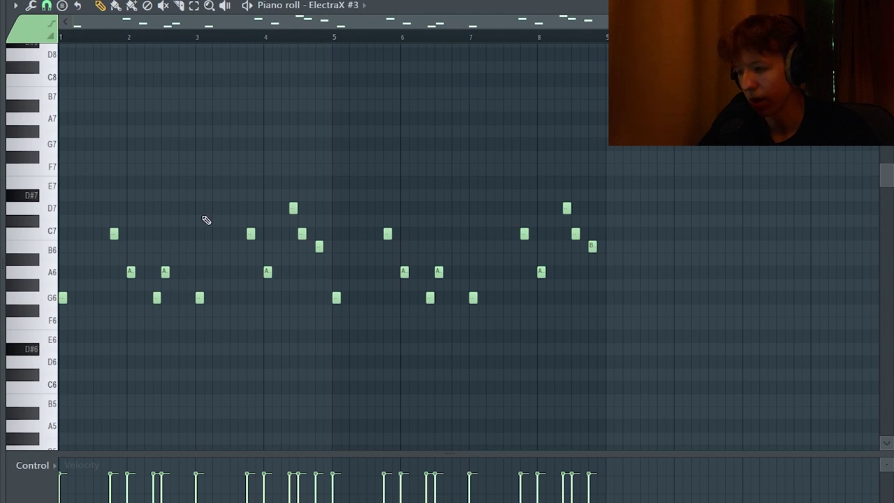
pyautogui.moveTo(317, 163); pyautogui.dragTo(246, 329)
pyautogui.hotkey('ctrl', 'd')
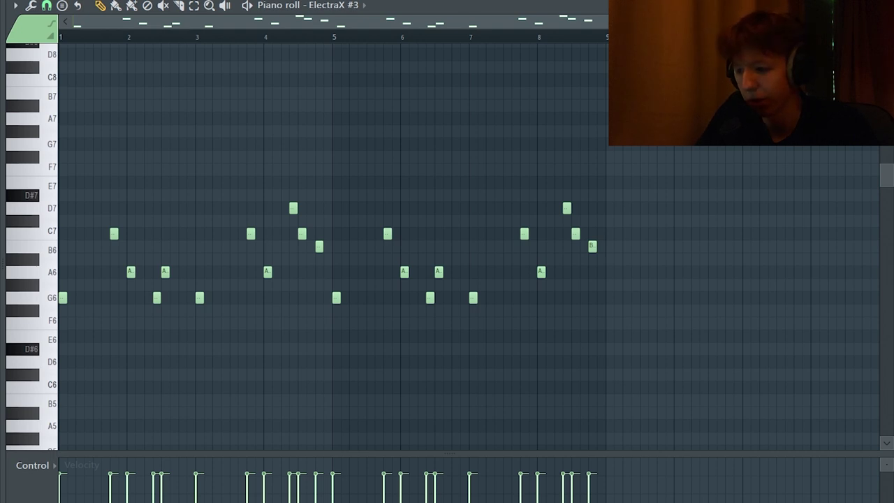
# Return to the playlist, solo track 6 and move the playhead back to the start of the song
pyautogui.press('F5')
pyautogui.rightClick(194, 281)
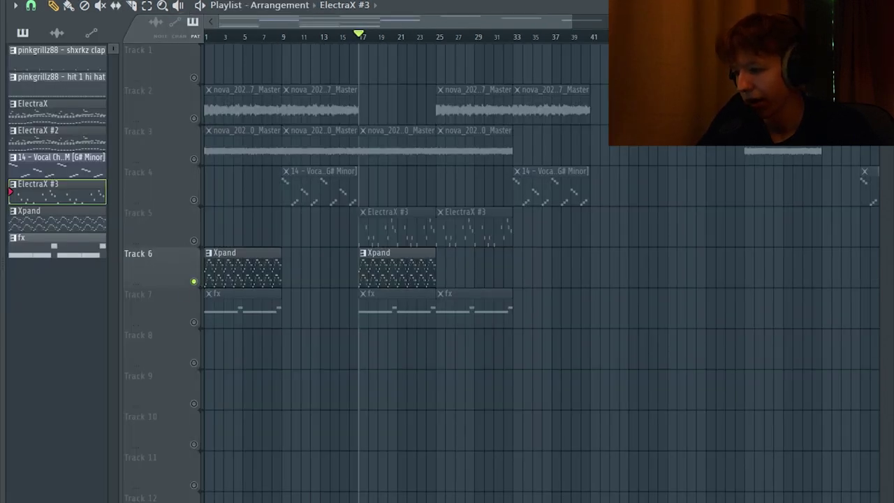
pyautogui.press('space')
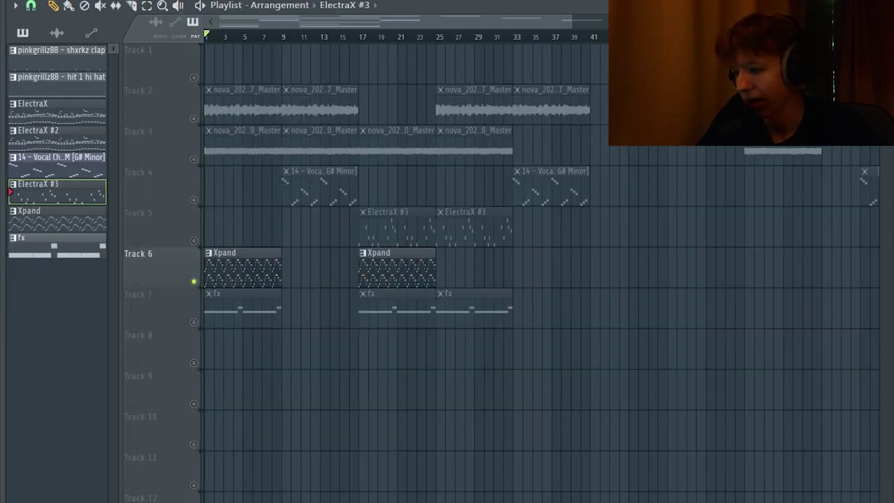
# Open the first Xpand clip's notes in the piano roll and play the pattern from bar 1
pyautogui.doubleClick(248, 272)
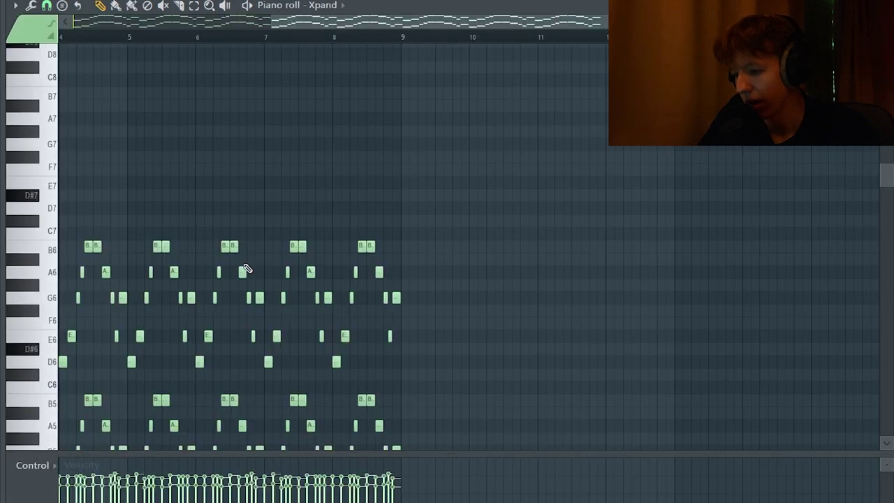
pyautogui.scroll(-3, 372, 205)
pyautogui.hscroll(-3, 423, 210)
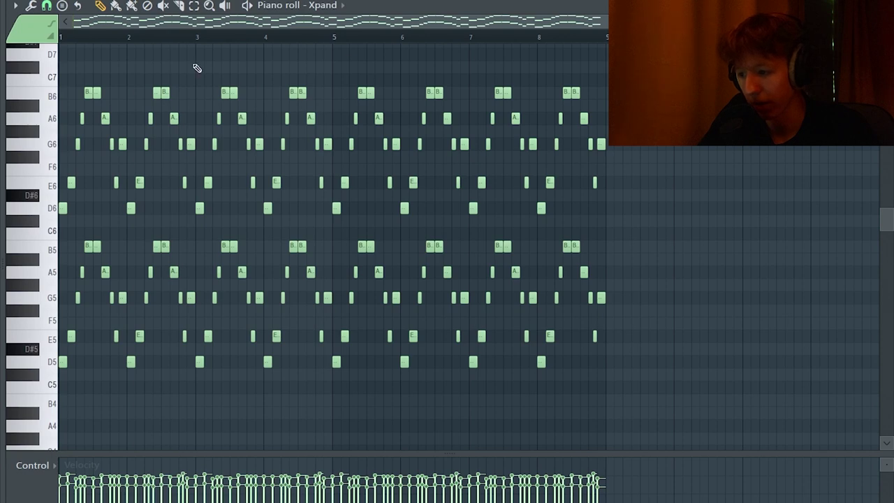
pyautogui.press('space')
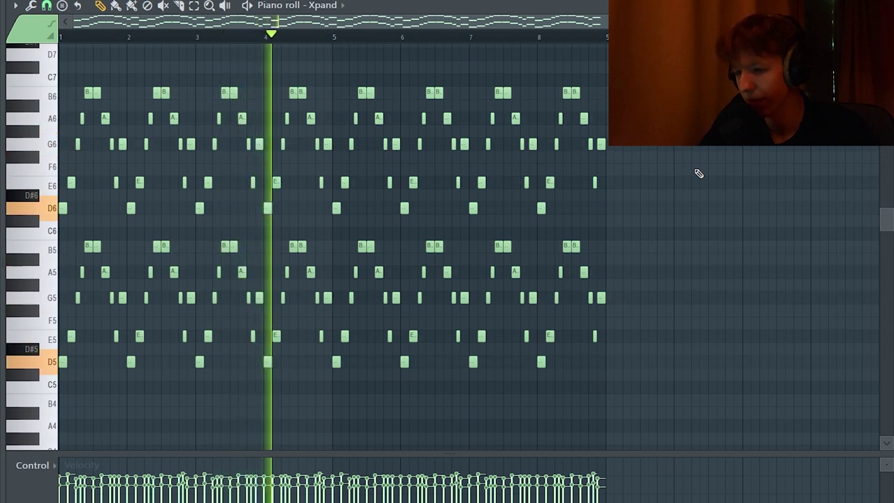
pyautogui.press('space')
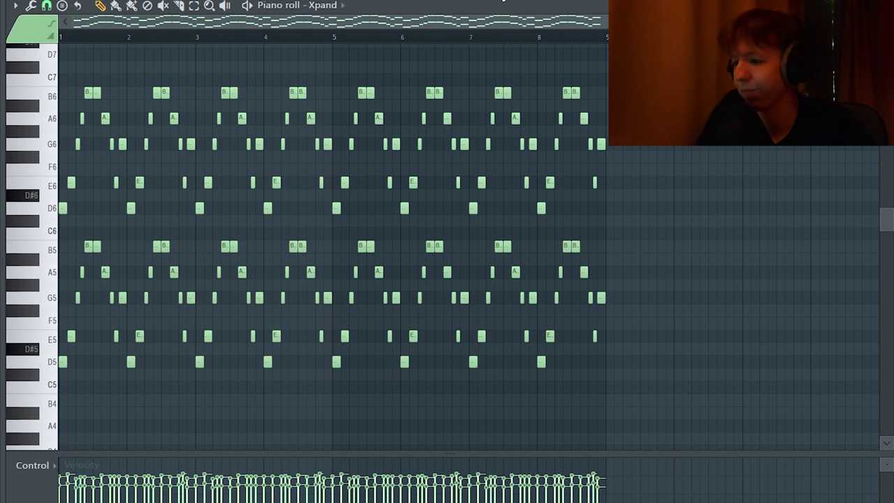
# Delete the Xpand pattern's lower-octave notes from D5 to B5 and examine the remaining melody up close
pyautogui.moveTo(679, 86); pyautogui.dragTo(58, 228)
pyautogui.moveTo(613, 242); pyautogui.dragTo(59, 447)
pyautogui.press('Delete')
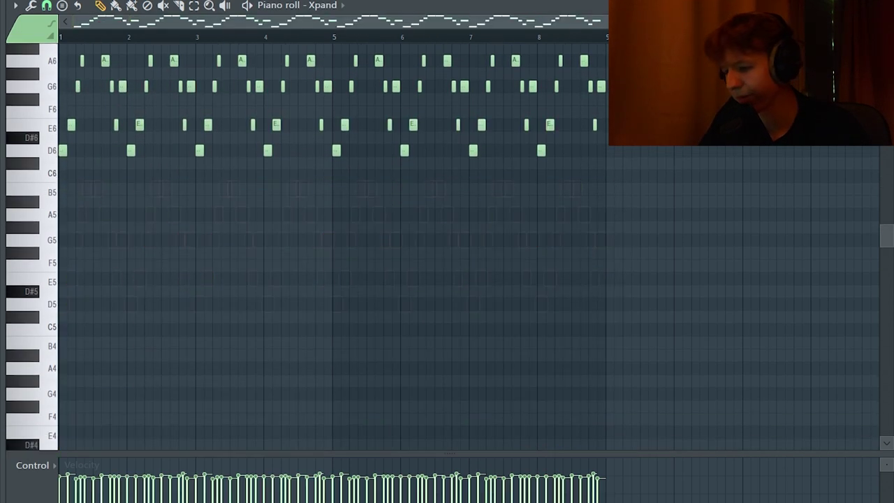
pyautogui.scroll(2, 287, 214)
pyautogui.hotkey('ctrl', 'a')
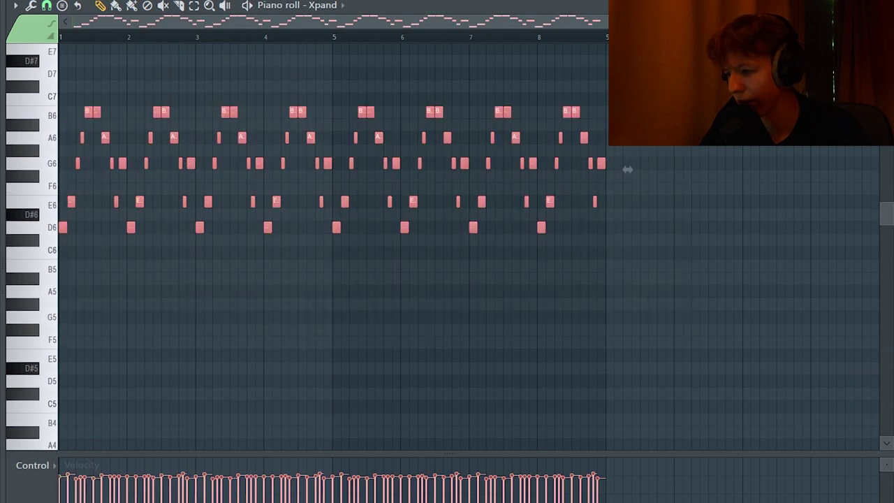
pyautogui.scroll(5, 61, 249)
pyautogui.keyDown('ctrl'); pyautogui.click(109, 257); pyautogui.keyUp('ctrl')
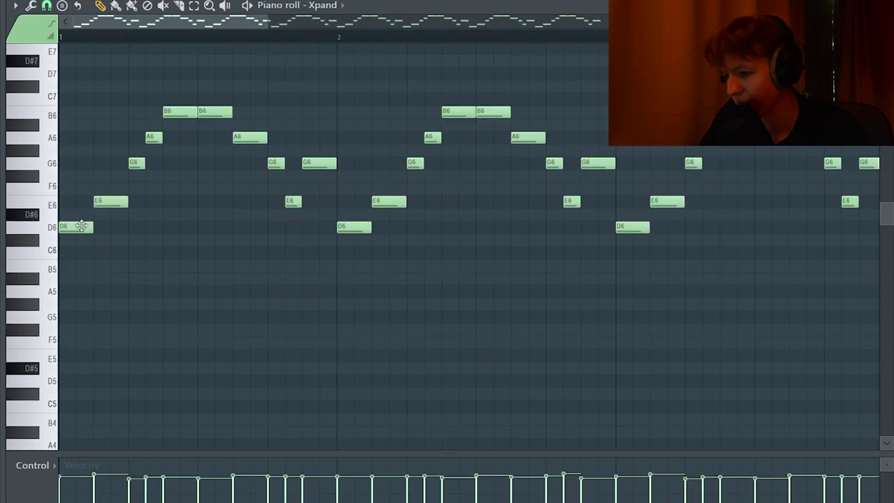
pyautogui.scroll(-5, 303, 249)
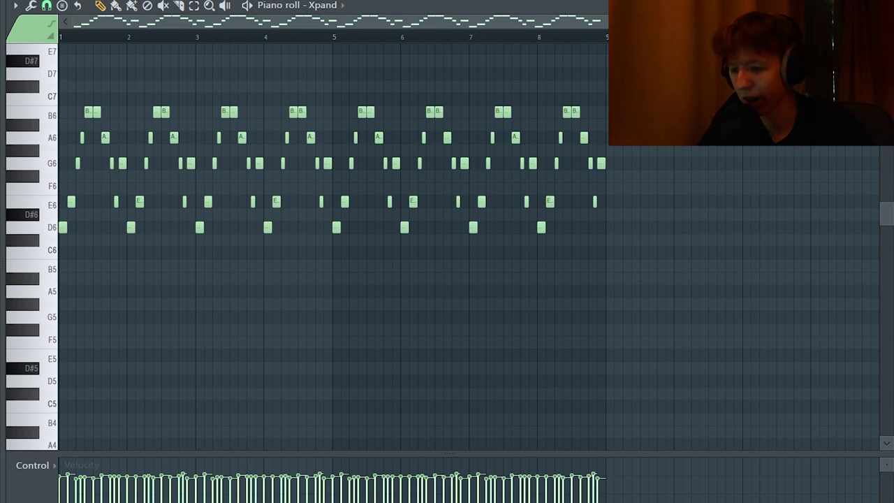
# Duplicate all the Xpand melody notes and shift the copy down one octave
pyautogui.hotkey('ctrl', 'a')
pyautogui.keyDown('shift'); pyautogui.moveTo(66, 226); pyautogui.dragTo(73, 226); pyautogui.keyUp('shift')
pyautogui.hotkey('ctrl', 'z')
pyautogui.hotkey('ctrl', 'v')
pyautogui.hotkey('ctrl', 'Down')
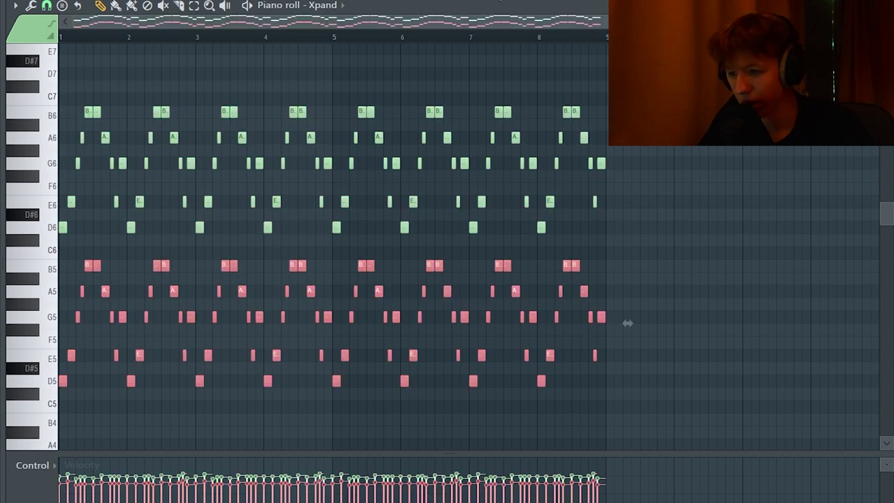
# View the Xpand channel's preset +13 Spiccato Up+Down within the 16 Strings category, and return to the playlist
pyautogui.press('F7')
pyautogui.click(122, 217)
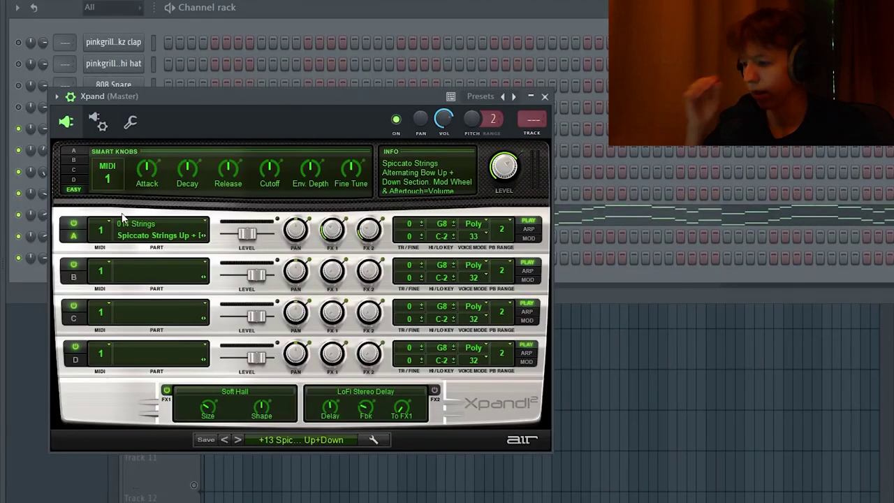
pyautogui.click(305, 439)
pyautogui.moveTo(286, 441)
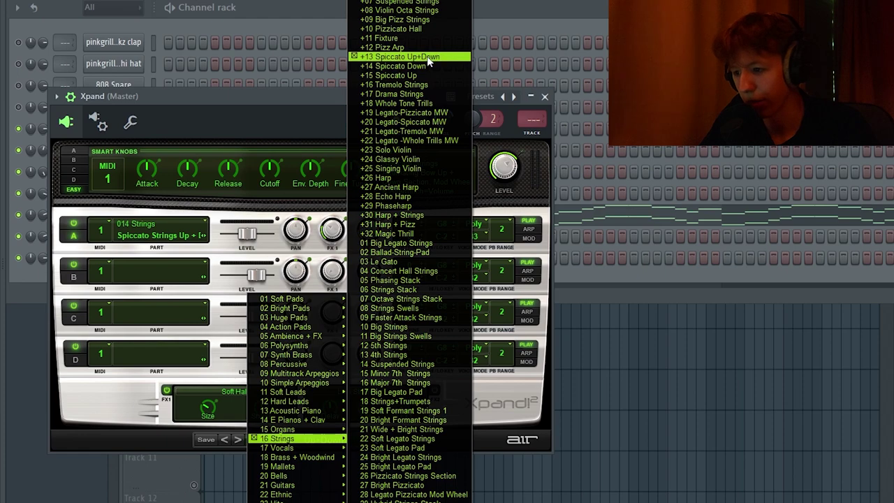
pyautogui.click(545, 97)
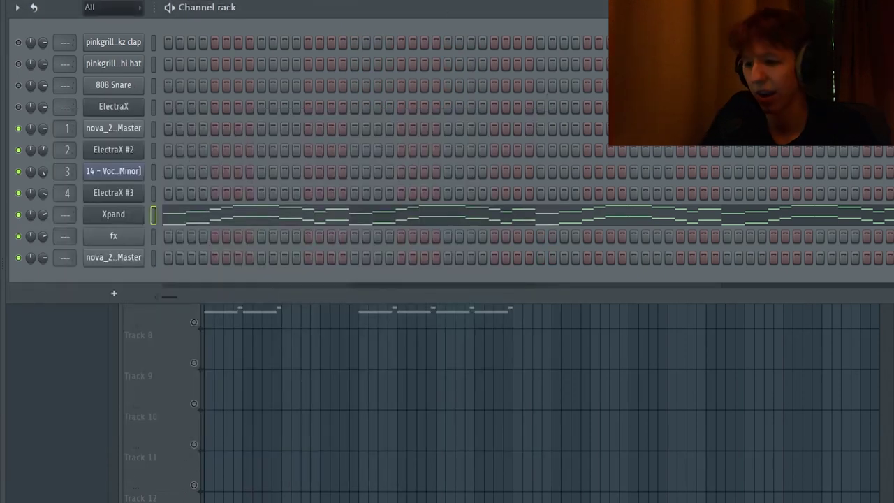
pyautogui.press('F6')
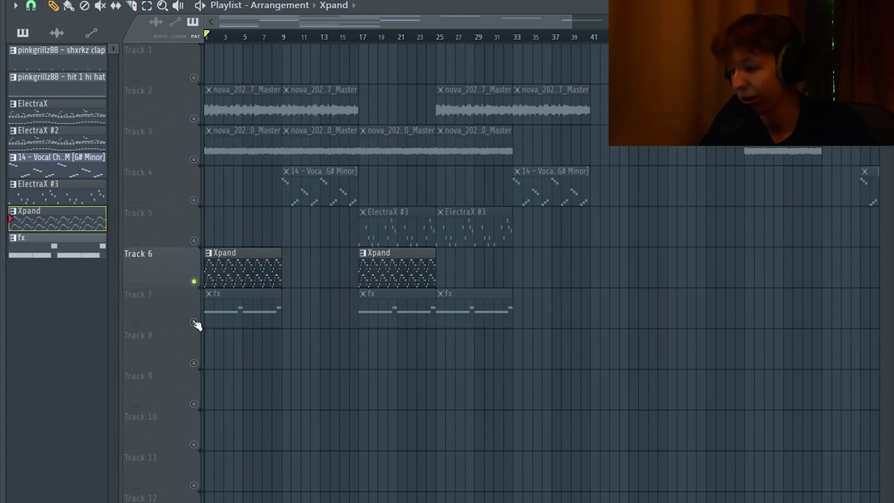
# Open the first fx clip's notes in the piano roll, play the pattern, and return to the playlist to view the whole arrangement
pyautogui.doubleClick(215, 303)
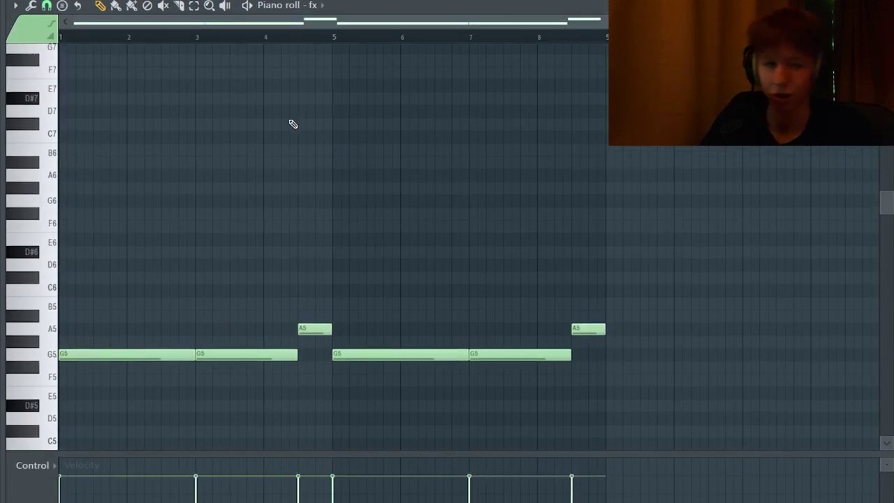
pyautogui.press('space')
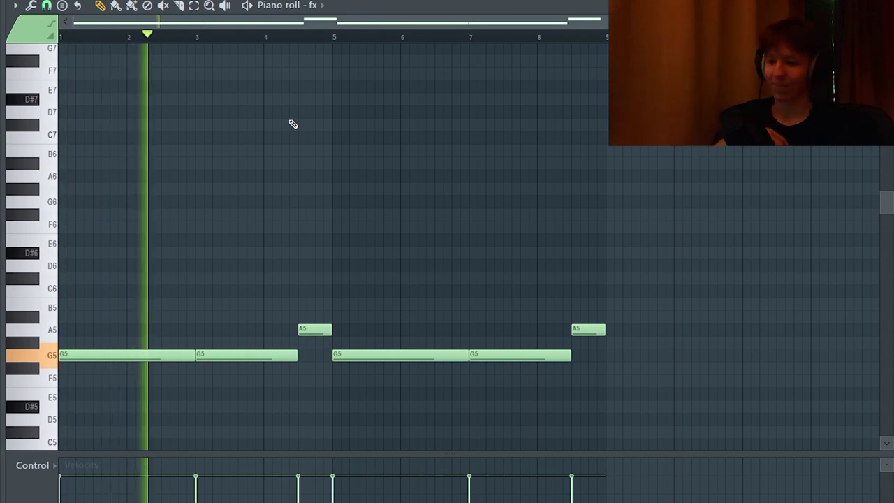
pyautogui.press('space')
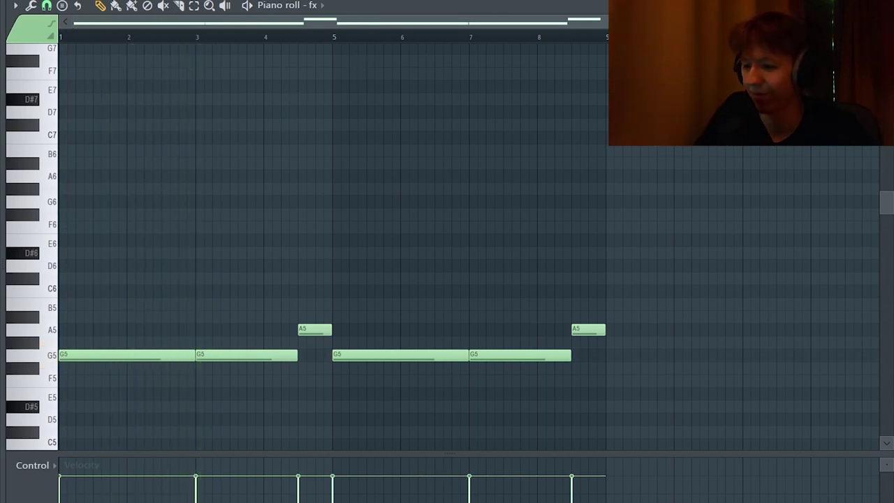
pyautogui.press('F5')
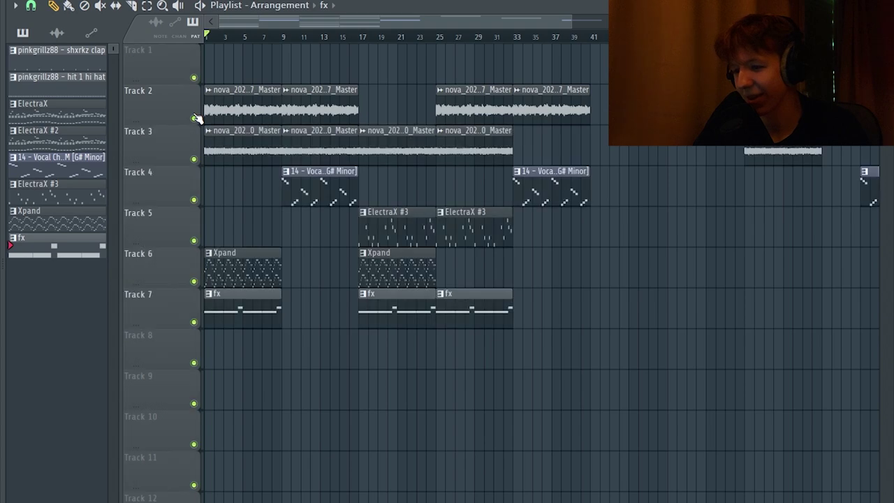
pyautogui.scroll(-4, 573, 316)
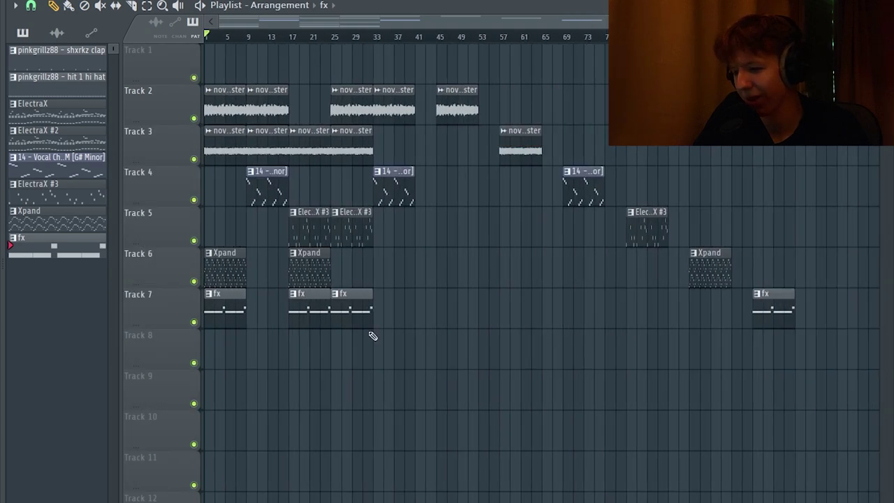
pyautogui.scroll(3, 148, 295)
pyautogui.scroll(-3, 159, 322)
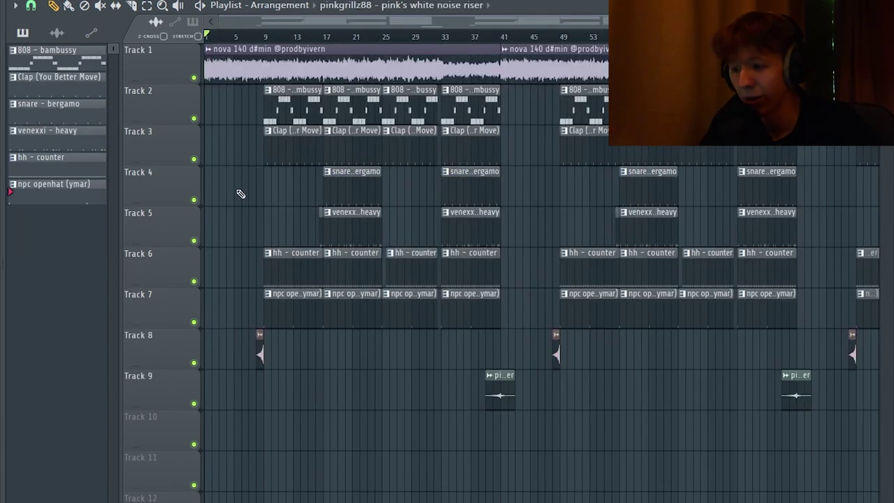
# Solo Track 2 and play the 808 - bambussy pattern's notes in the piano roll, returning to the playlist
pyautogui.moveTo(237, 151); pyautogui.dragTo(237, 21)
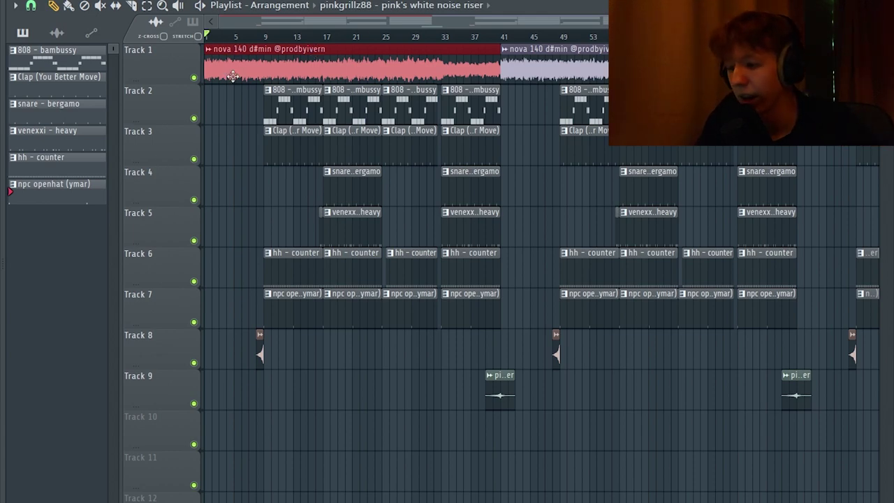
pyautogui.click(247, 147)
pyautogui.rightClick(193, 119)
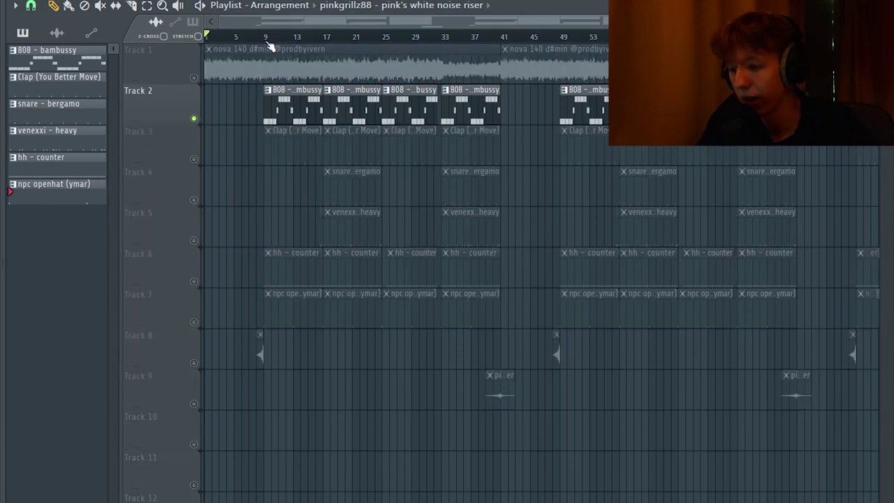
pyautogui.doubleClick(300, 105)
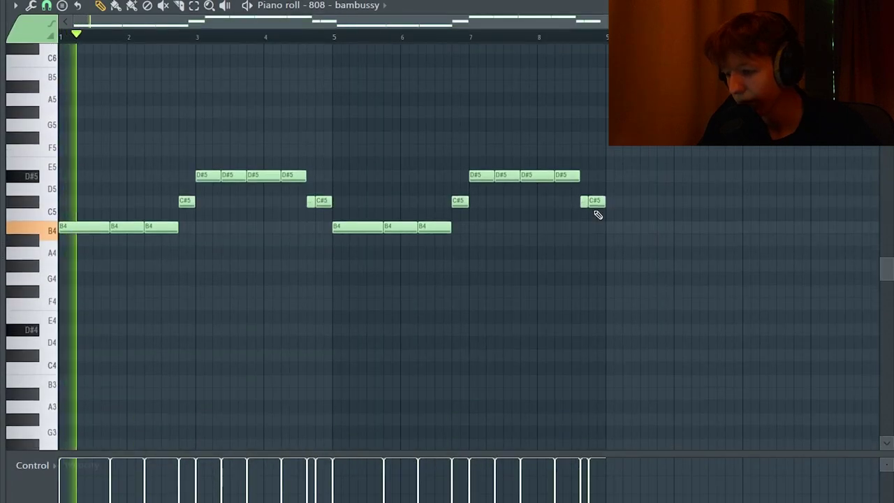
pyautogui.press('space')
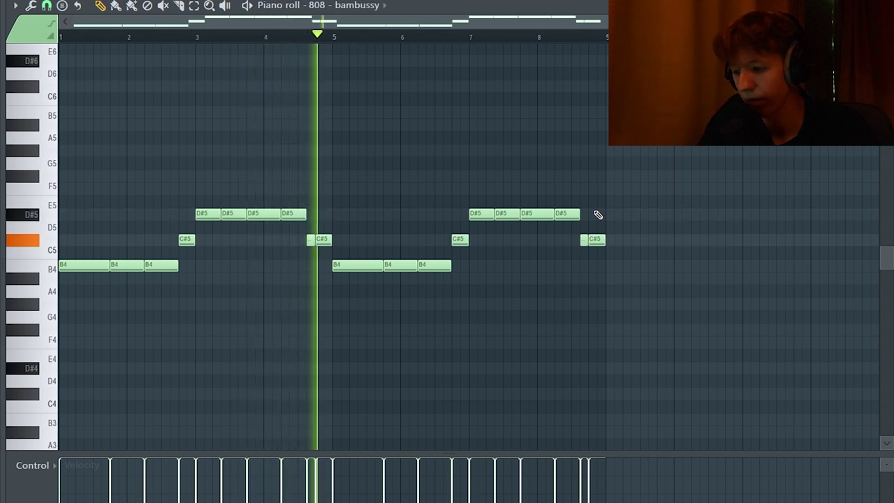
pyautogui.press('space')
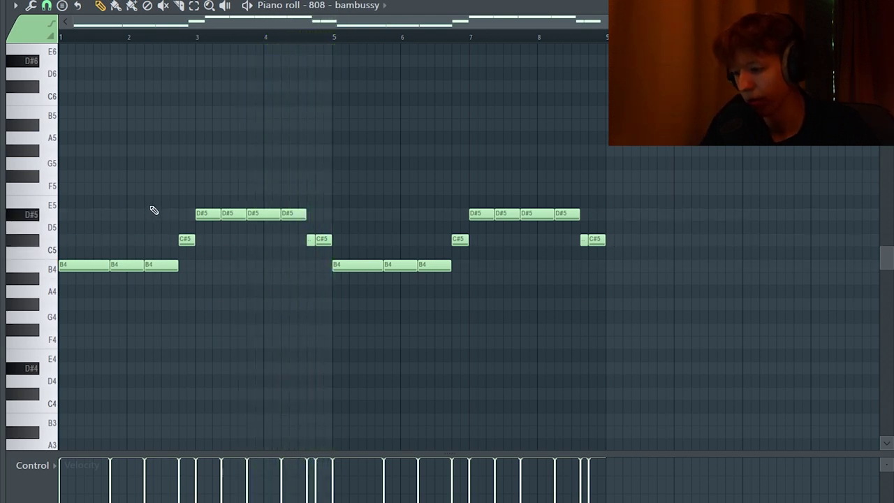
pyautogui.moveTo(754, 169); pyautogui.dragTo(59, 347)
pyautogui.hotkey('ctrl', 'd')
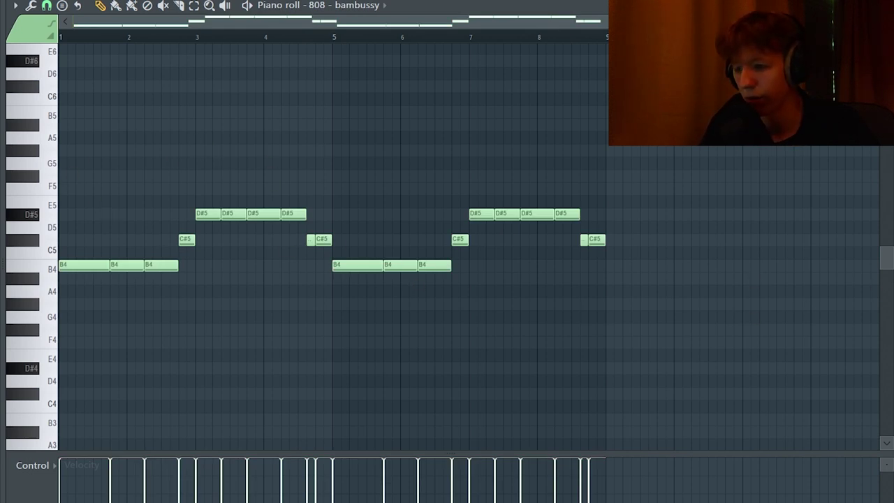
pyautogui.press('F5')
# Unmute Track 3 and play the Clap (You Better Move) pattern's notes in the piano roll
pyautogui.click(194, 159)
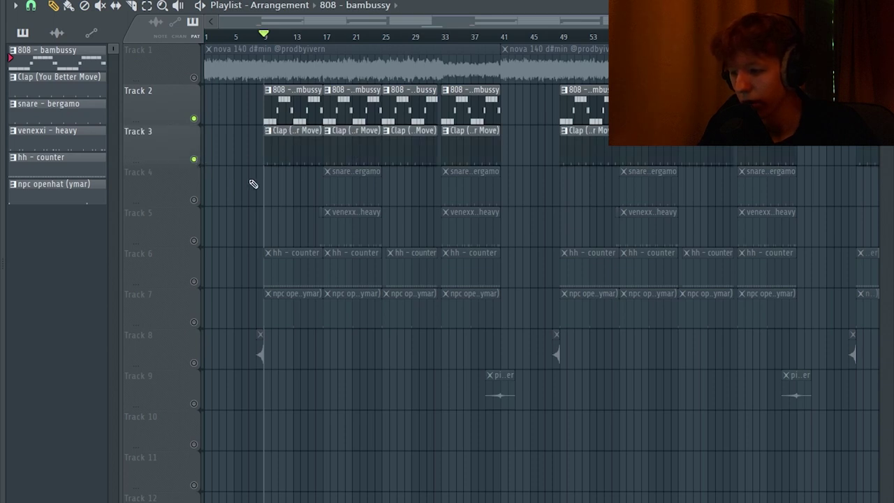
pyautogui.doubleClick(276, 138)
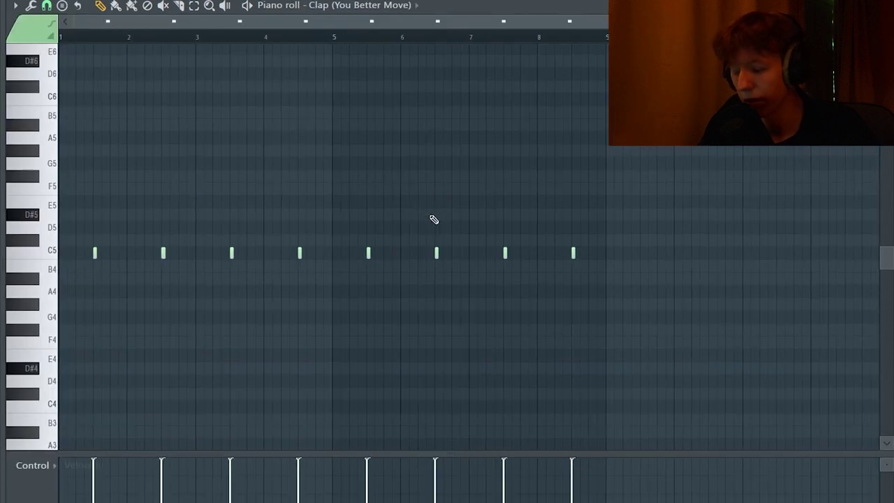
pyautogui.press('space')
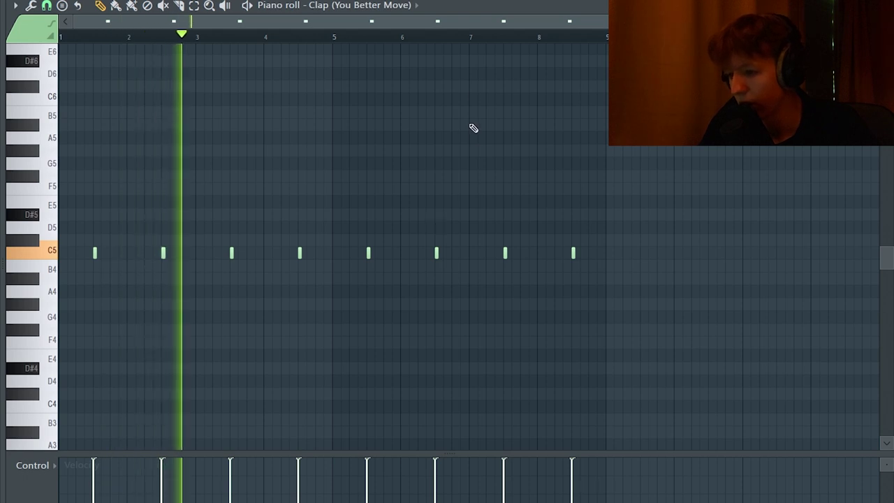
pyautogui.press('space')
pyautogui.press('Escape')
# Move the playback position to bar 17, unmute Track 4, and play the snare - bergamo pattern in the piano roll
pyautogui.click(324, 40)
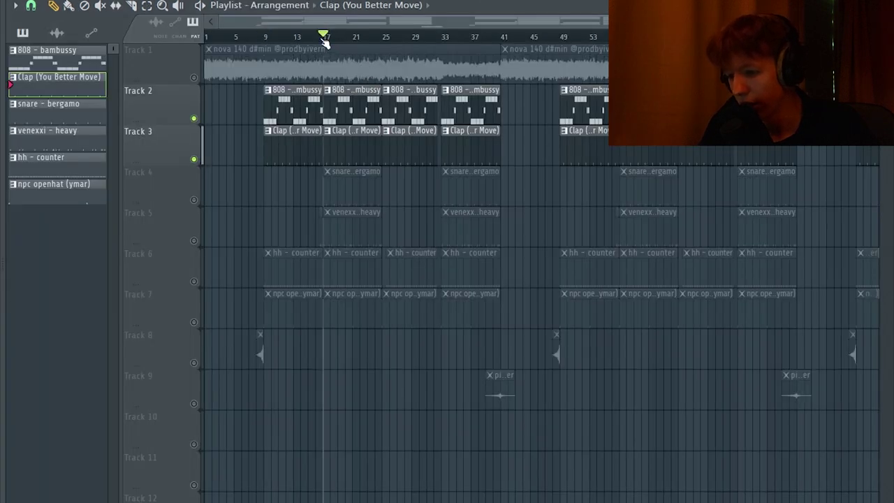
pyautogui.click(193, 200)
pyautogui.doubleClick(339, 190)
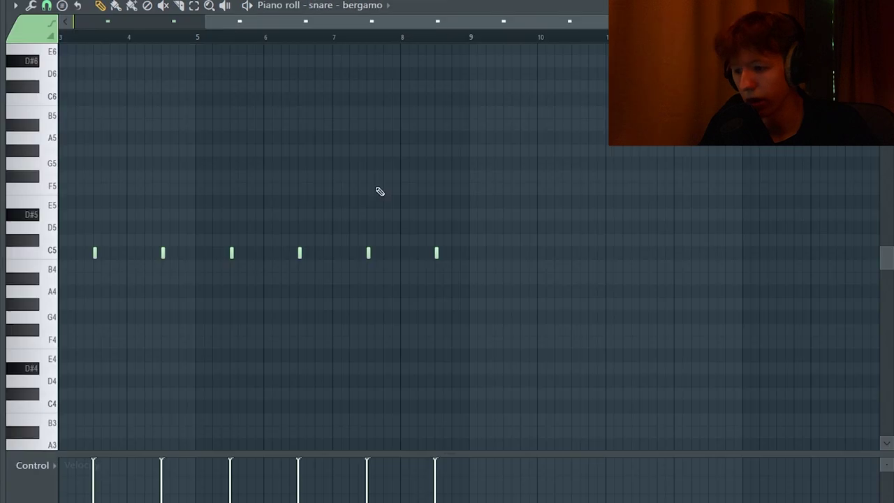
pyautogui.press('space')
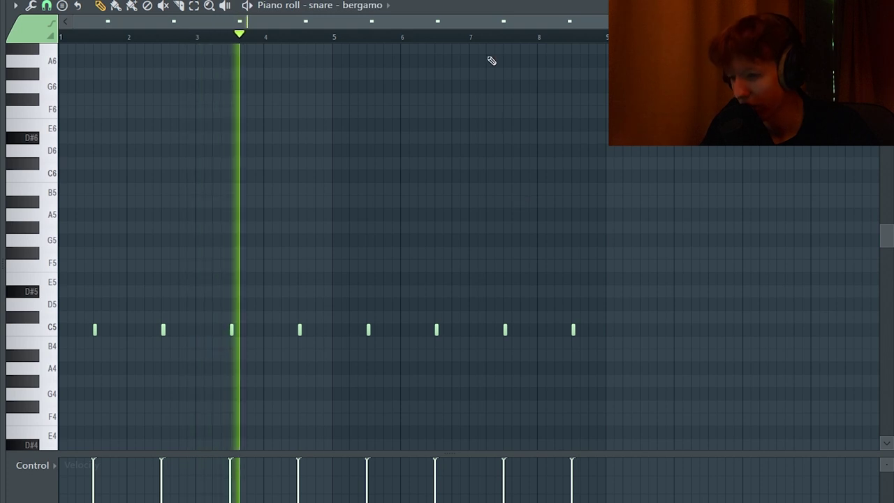
pyautogui.press('space')
pyautogui.press('F5')
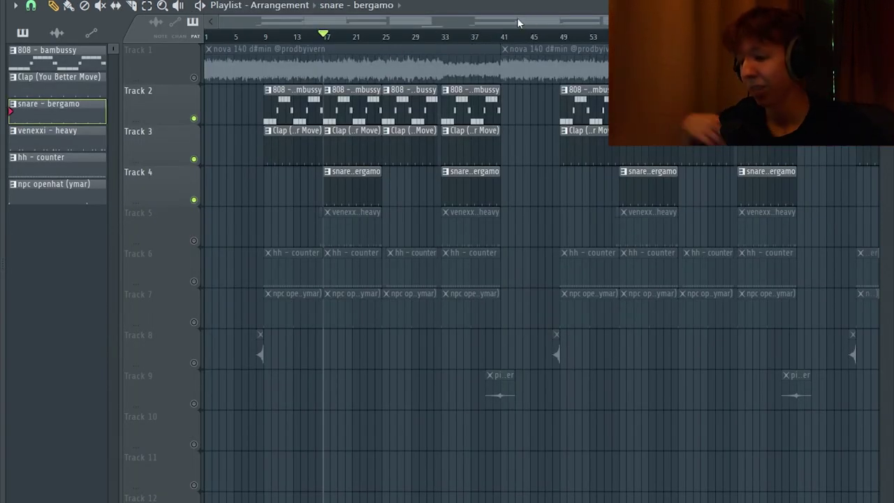
# Unmute Track 5 and play the venexxi - heavy pattern's notes in the piano roll, returning to the playlist
pyautogui.click(193, 240)
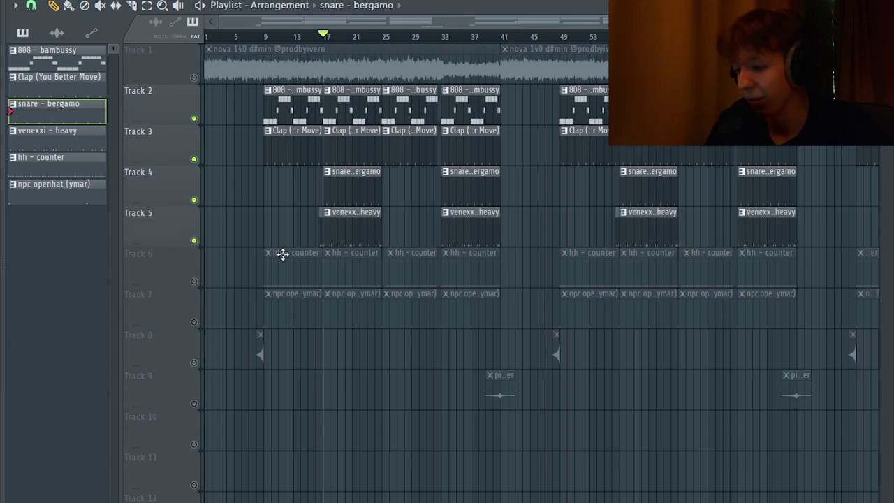
pyautogui.doubleClick(359, 226)
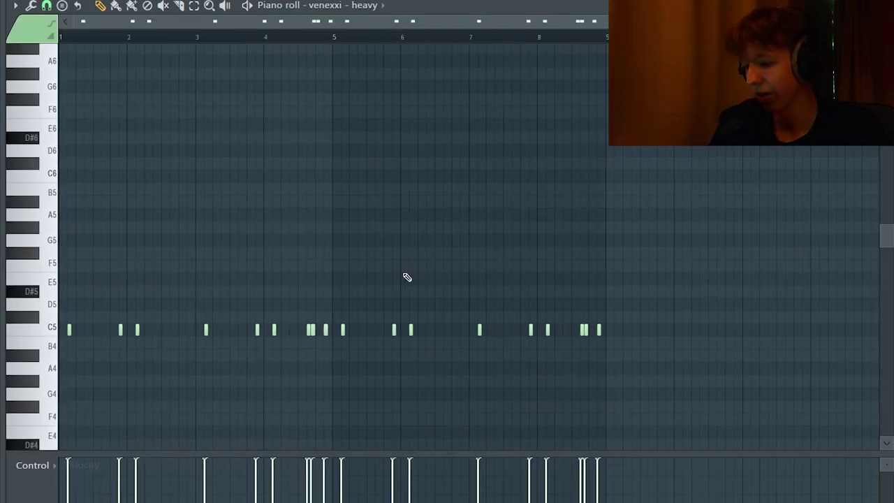
pyautogui.press('space')
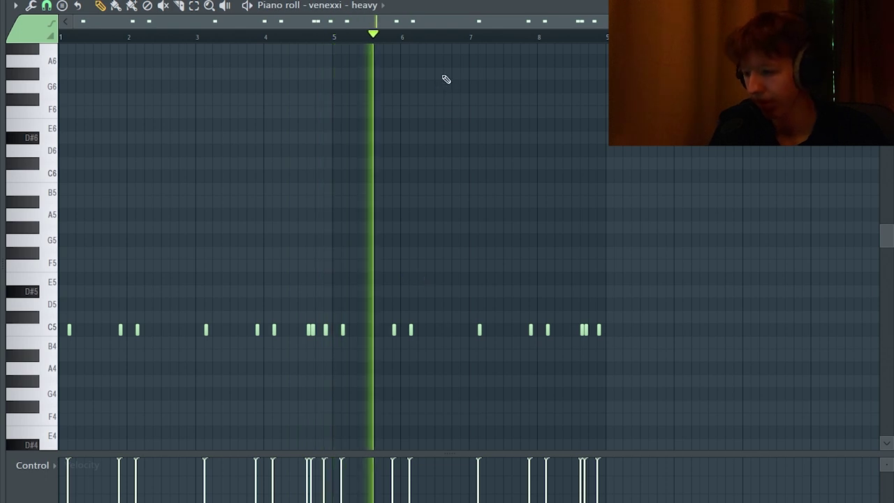
pyautogui.press('space')
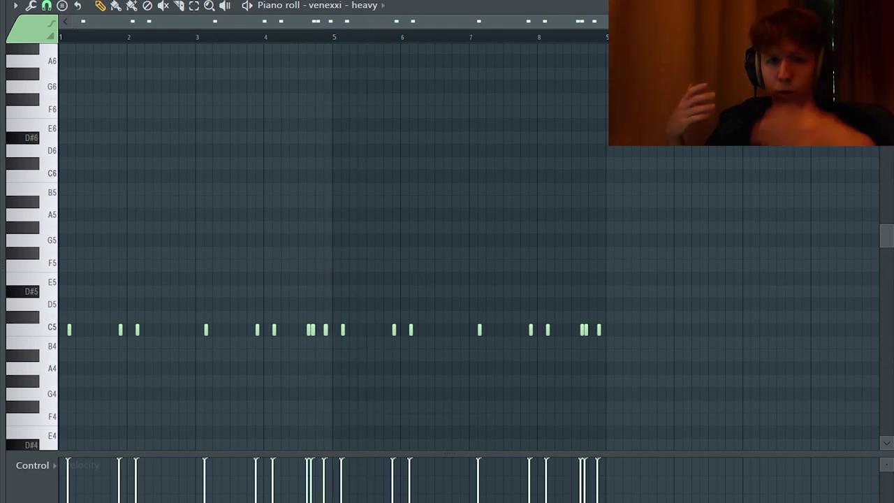
pyautogui.press('F5')
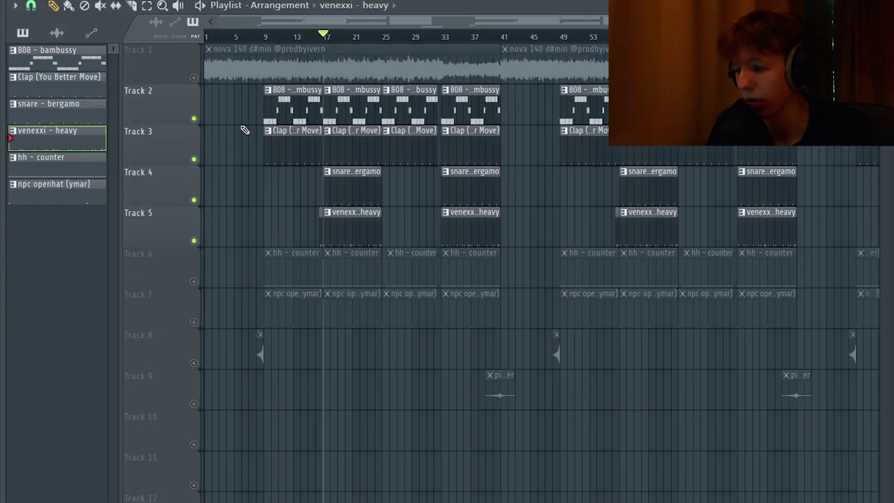
# Unmute Track 6 and play the hh - counter pattern in the piano roll, viewing its channel in the Channel rack
pyautogui.click(194, 280)
pyautogui.doubleClick(350, 283)
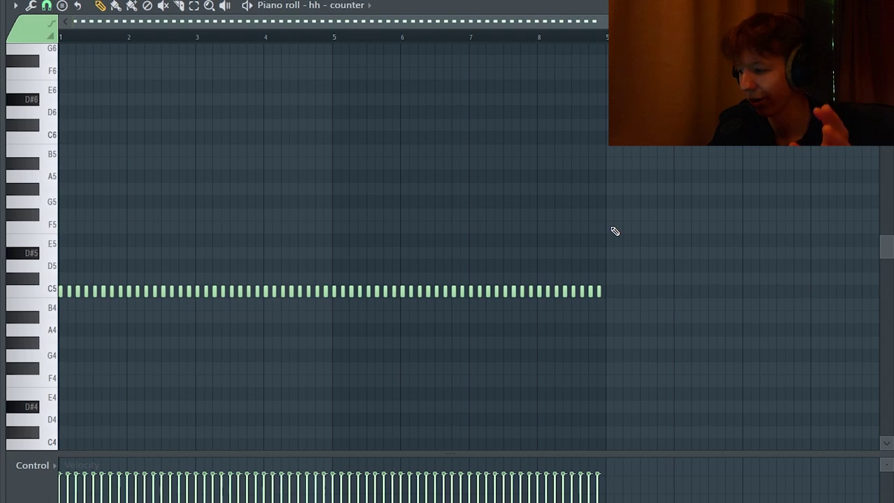
pyautogui.press('space')
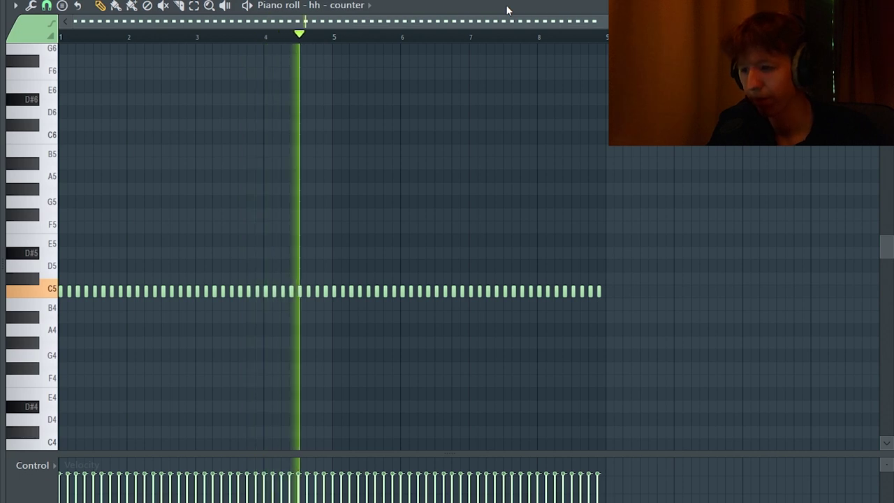
pyautogui.press('space')
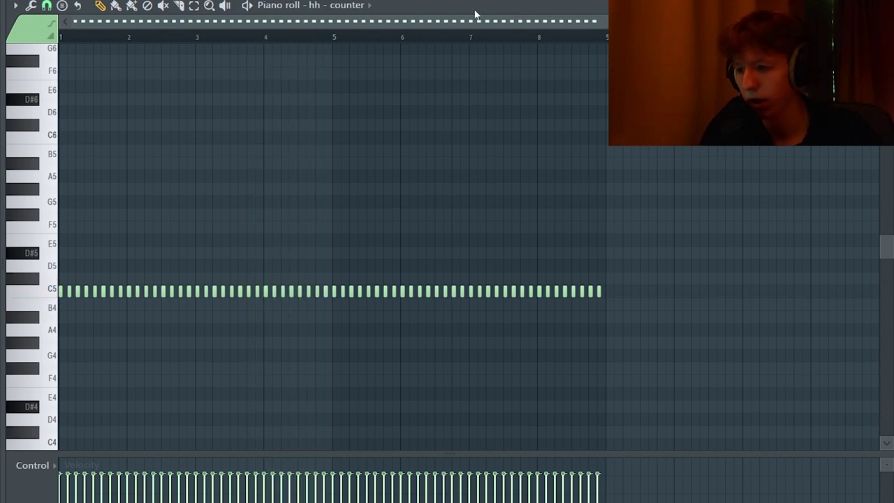
pyautogui.press('F6')
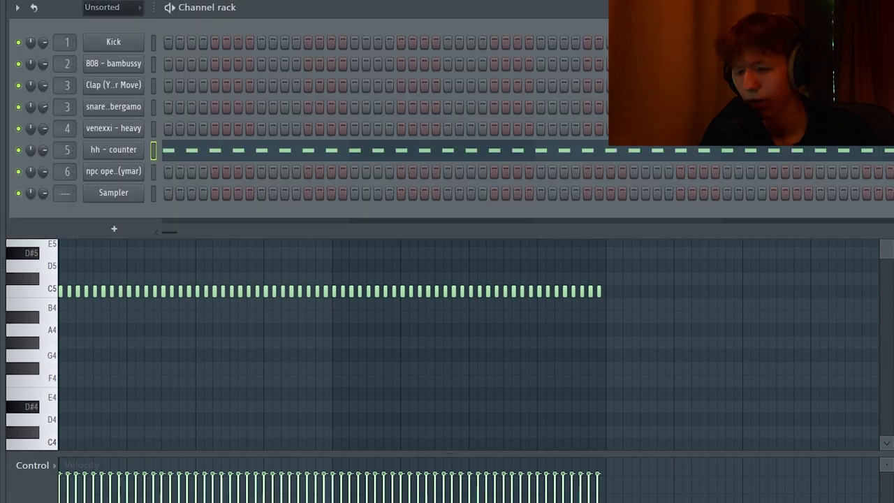
pyautogui.press('F5')
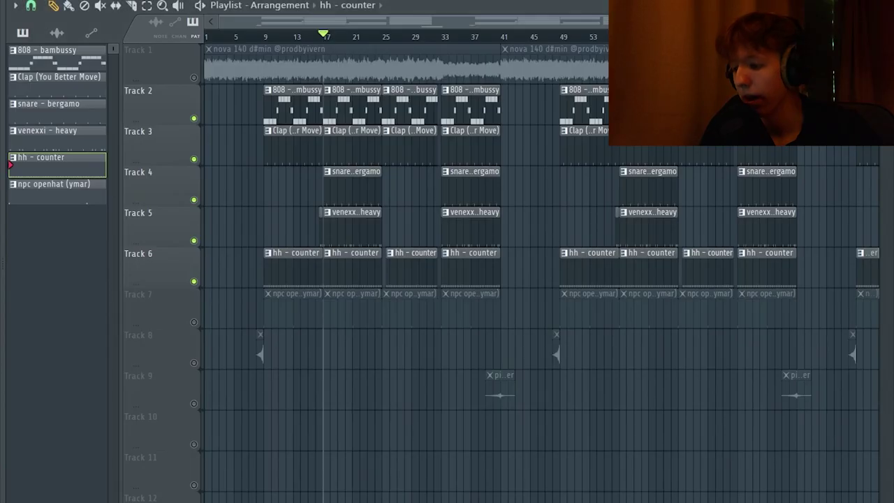
# Unmute Track 7 and play the npc openhat pattern's notes in the piano roll, returning to the playlist
pyautogui.click(193, 322)
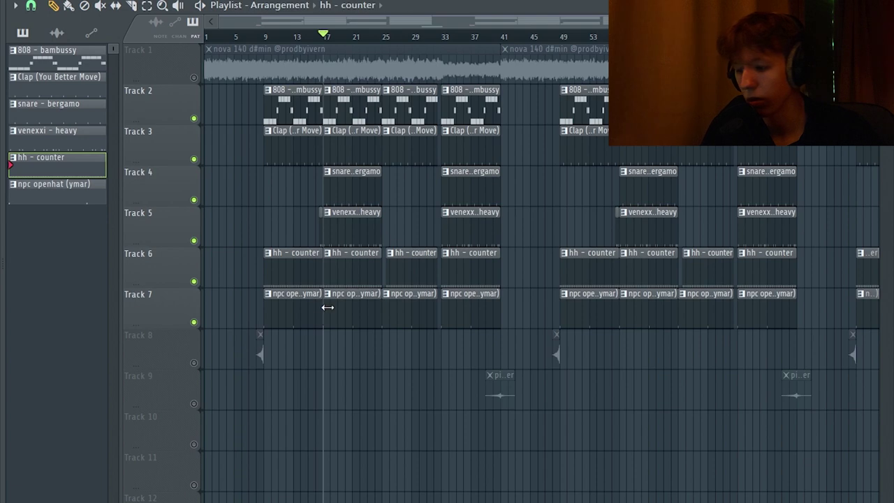
pyautogui.doubleClick(369, 308)
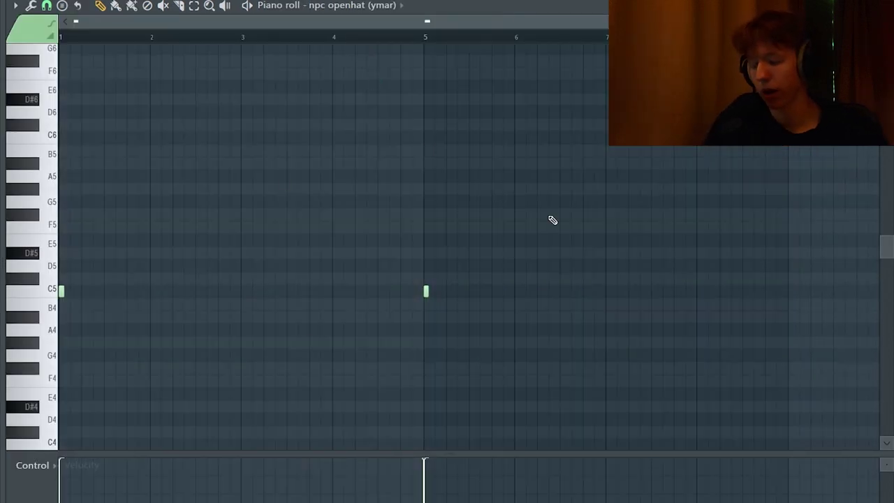
pyautogui.press('space')
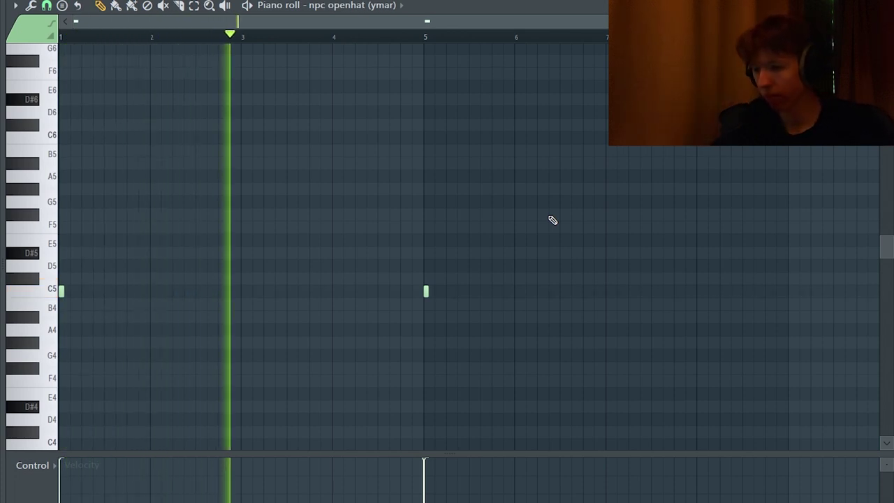
pyautogui.press('space')
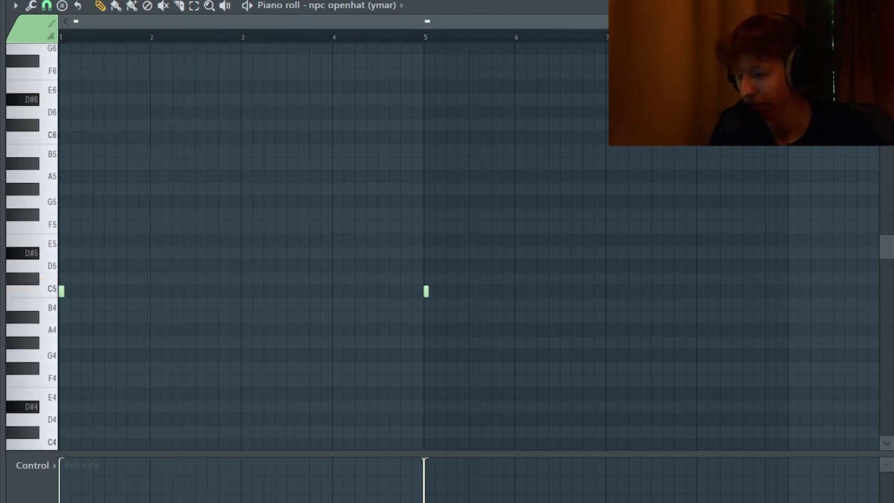
pyautogui.press('F5')
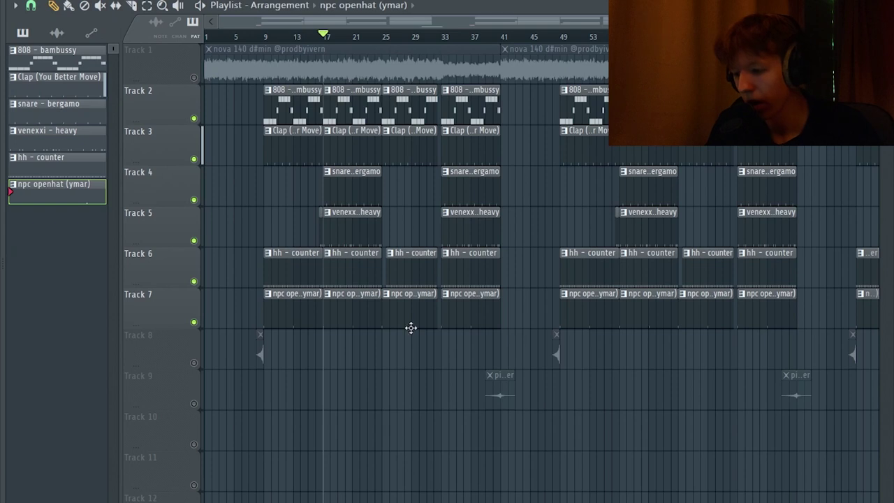
# Unmute Track 1 so the nova 140 d#min melody sounds together with the drum tracks
pyautogui.click(194, 78)
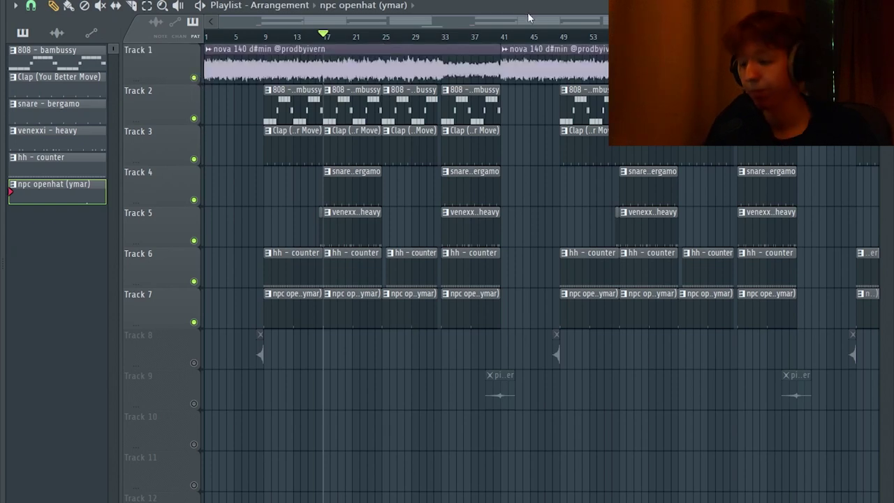
# Play the melody and drums together from bar 17, and play the Track 8 effect leading into bar 9 with Tracks 8 and 9 unmuted
pyautogui.press('space')
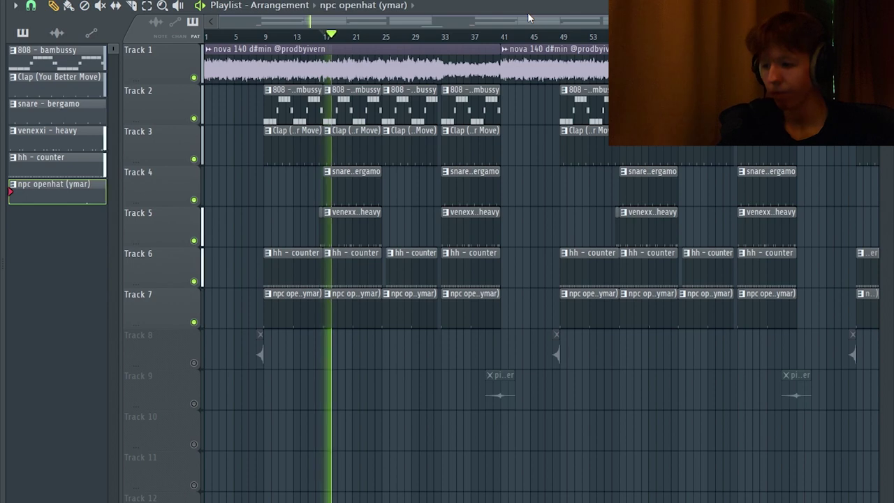
pyautogui.press('space')
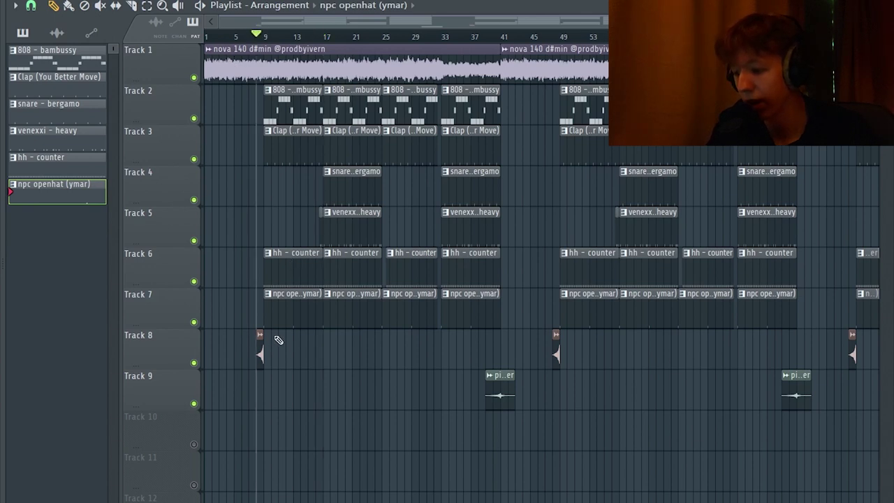
pyautogui.press('space')
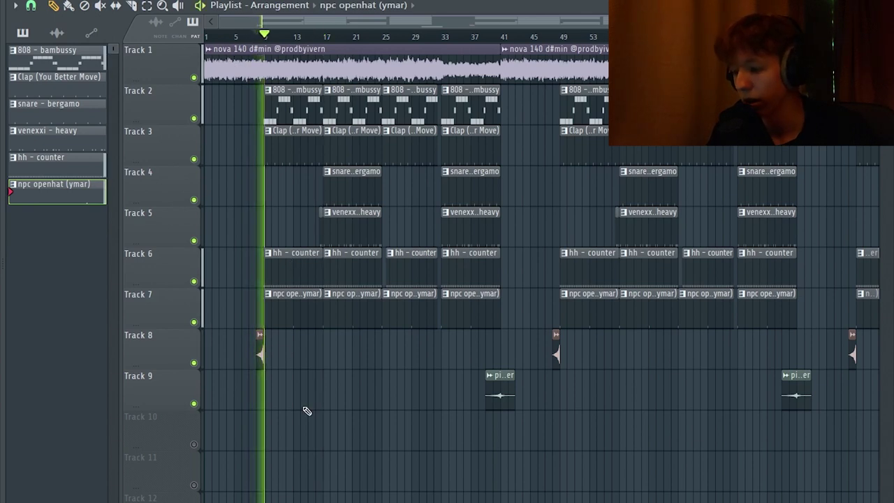
pyautogui.press('space')
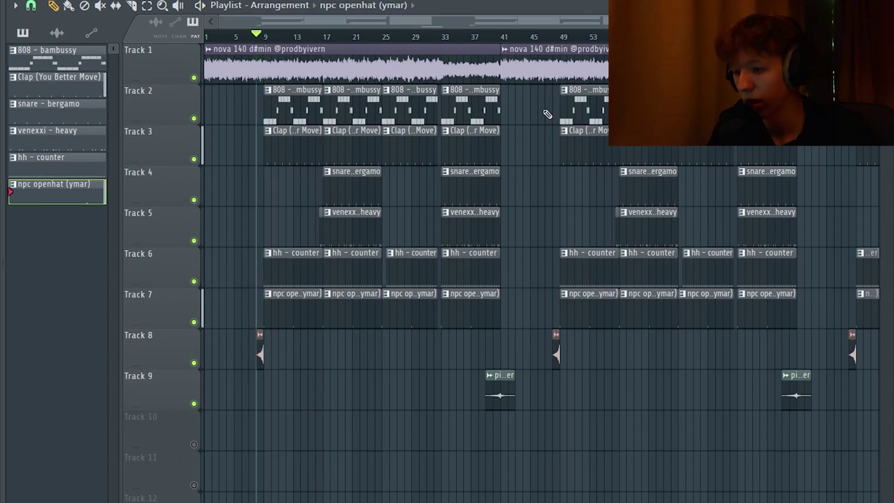
# Play the noise riser on Track 9 from about bar 40 through the point at bar 41 where the drums drop out
pyautogui.click(494, 36)
pyautogui.scroll(4, 538, 465)
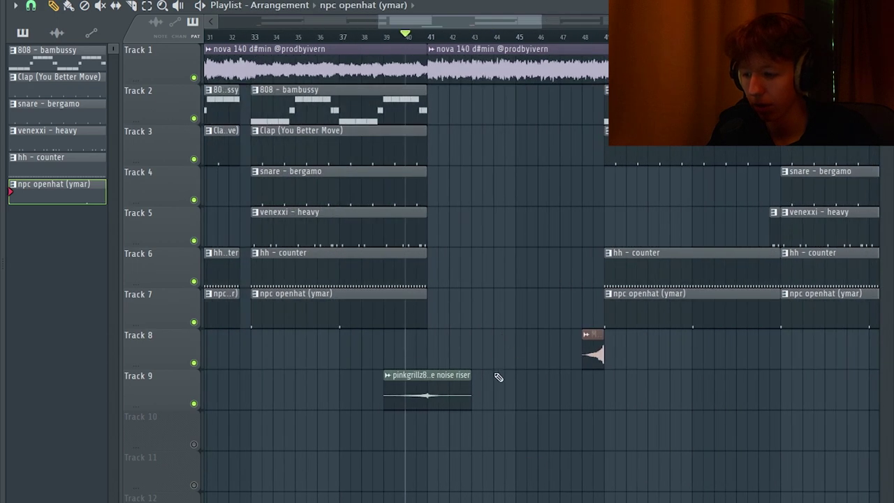
pyautogui.moveTo(498, 328); pyautogui.dragTo(280, 450)
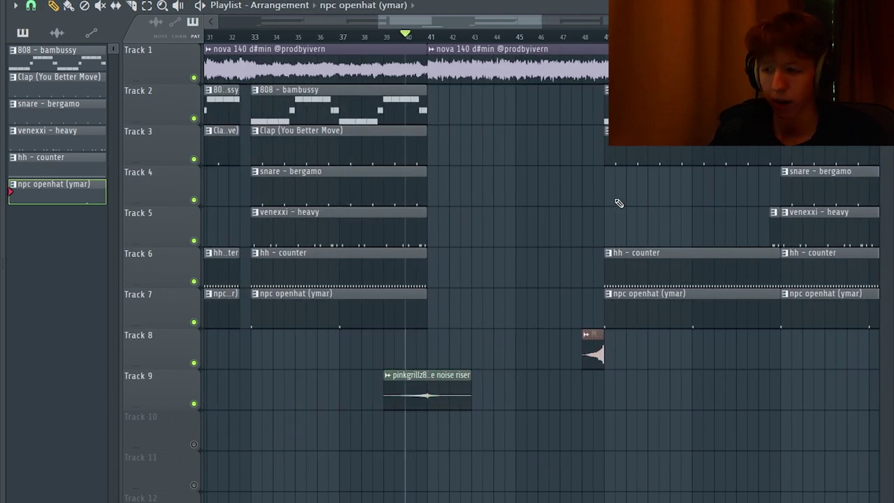
pyautogui.scroll(-1, 581, 166)
pyautogui.scroll(1, 499, 260)
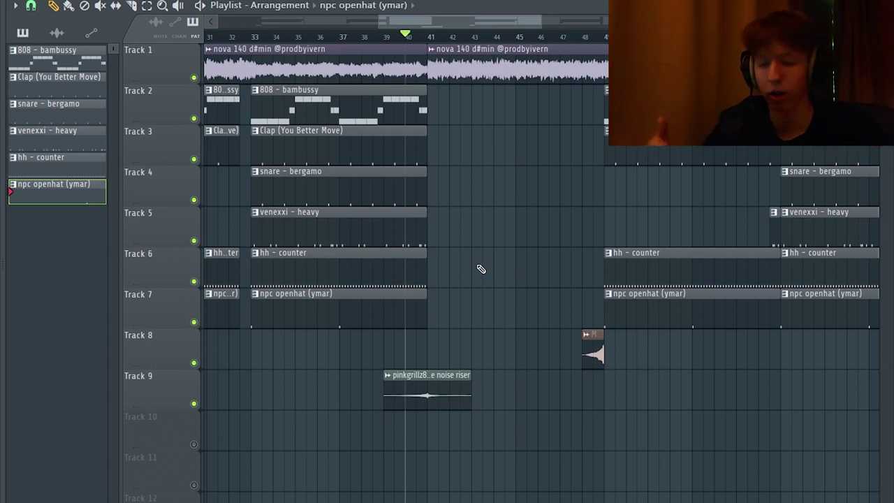
pyautogui.press('space')
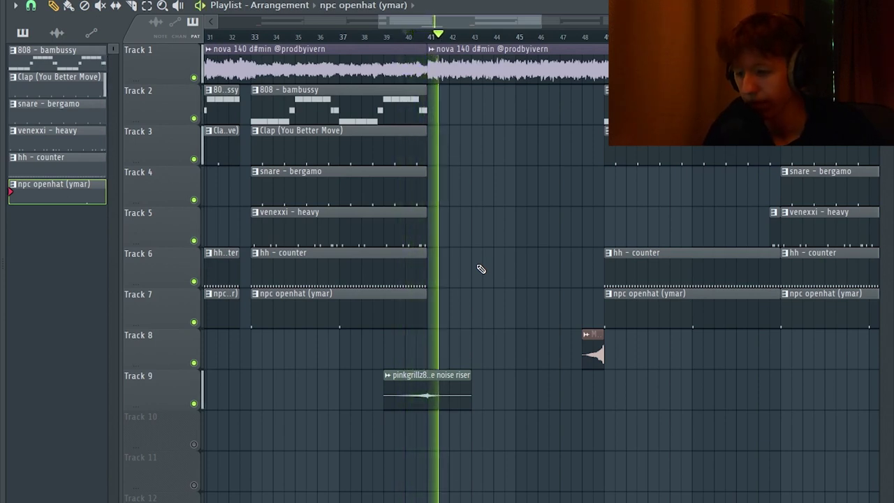
pyautogui.press('space')
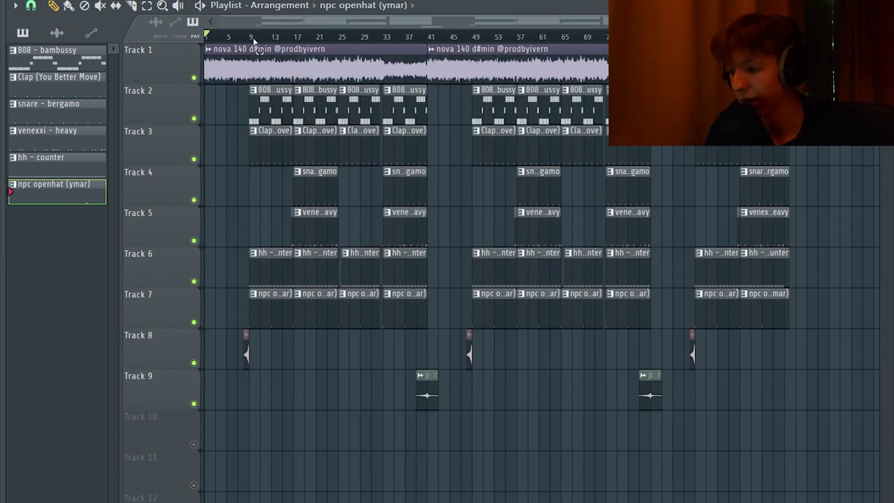
# Highlight bars 9 to 24 and bars 24 to 41 of the arrangement to show its sections, and clear the time selection
pyautogui.moveTo(253, 43); pyautogui.dragTo(70, 49)
pyautogui.moveTo(253, 39); pyautogui.dragTo(329, 41)
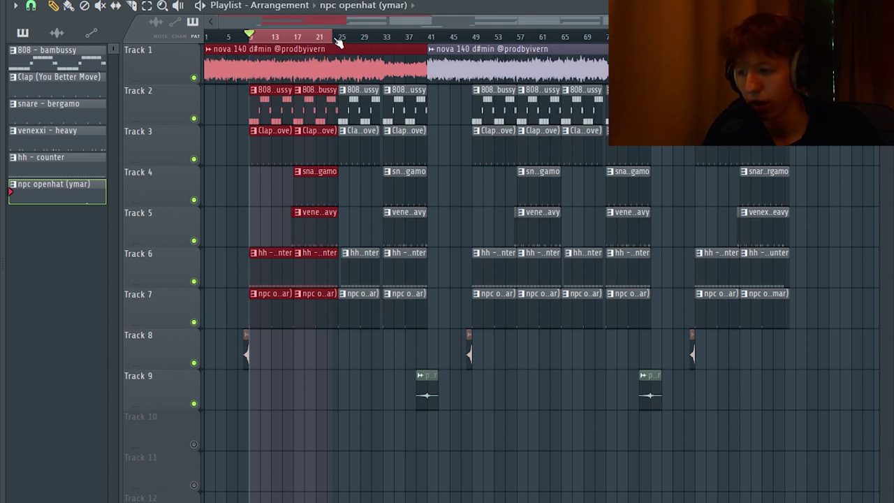
pyautogui.moveTo(338, 42); pyautogui.dragTo(389, 54)
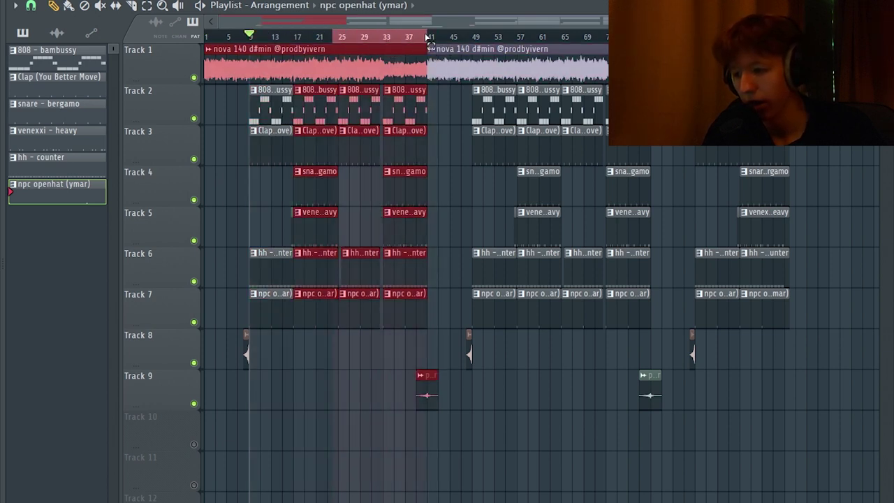
pyautogui.press('space')
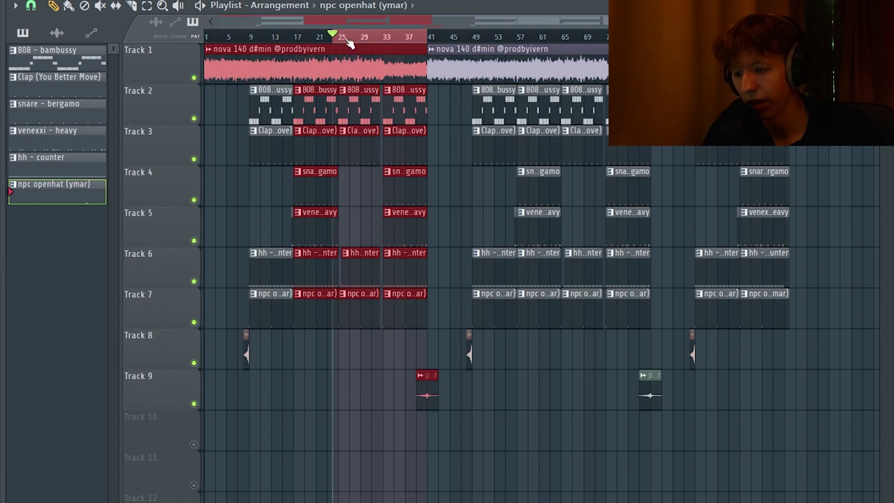
pyautogui.click(428, 362)
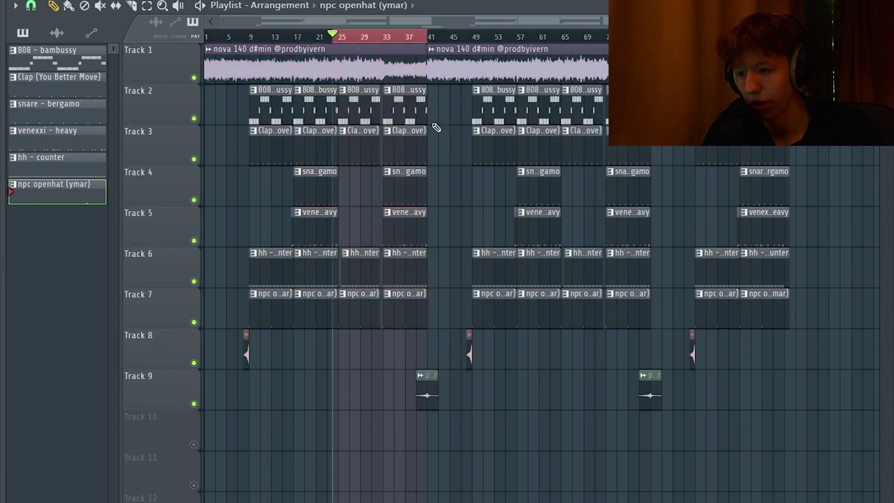
pyautogui.keyDown('ctrl'); pyautogui.click(451, 42); pyautogui.keyUp('ctrl')
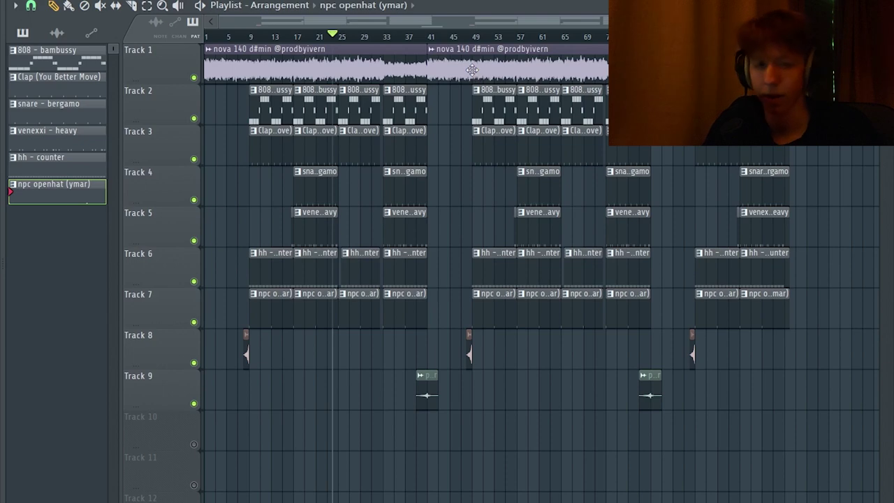